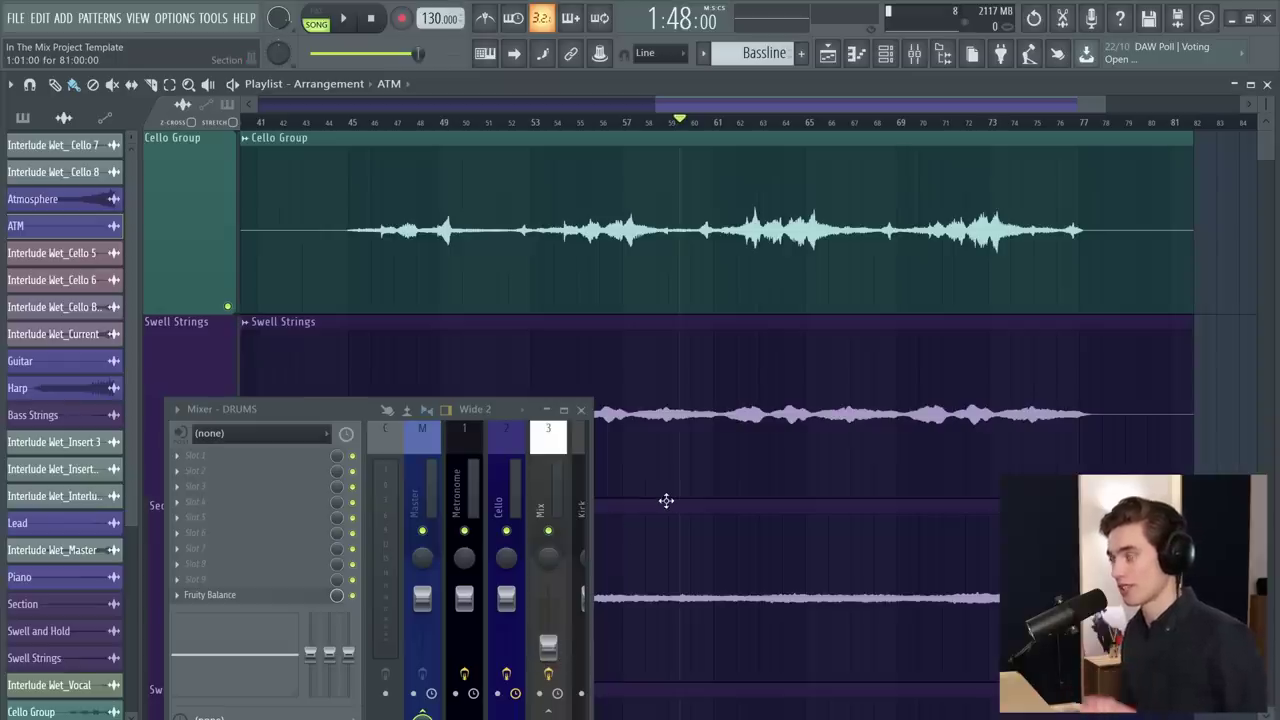
Play the arrangement, raise the Mix channel fader, then settle it at about -9.3 dB
key("space")
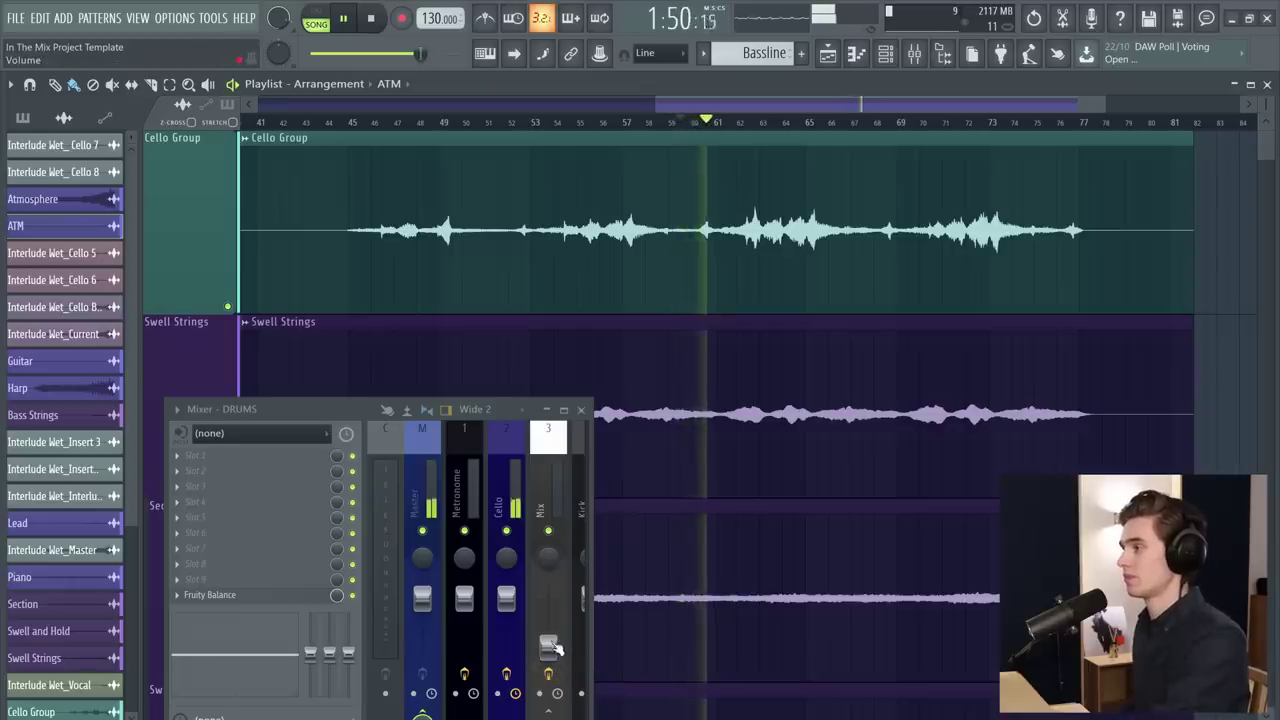
left_click(553, 650)
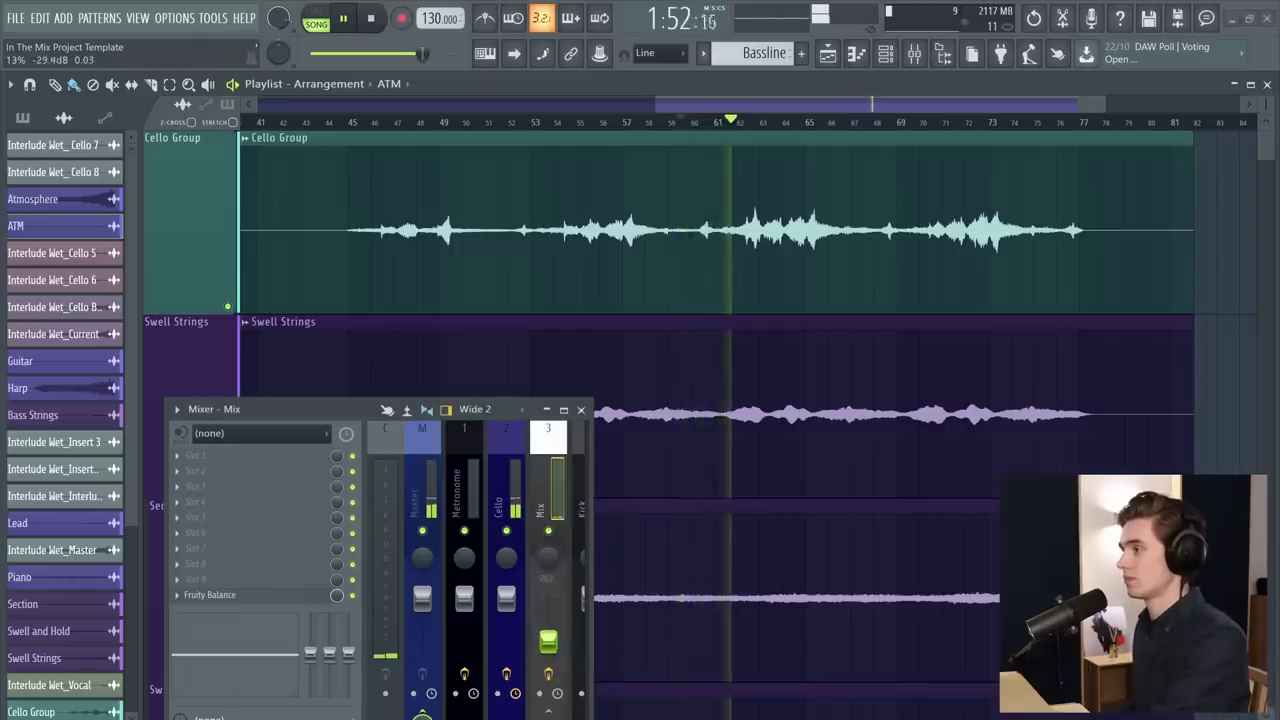
left_click_drag(548, 648, 548, 607)
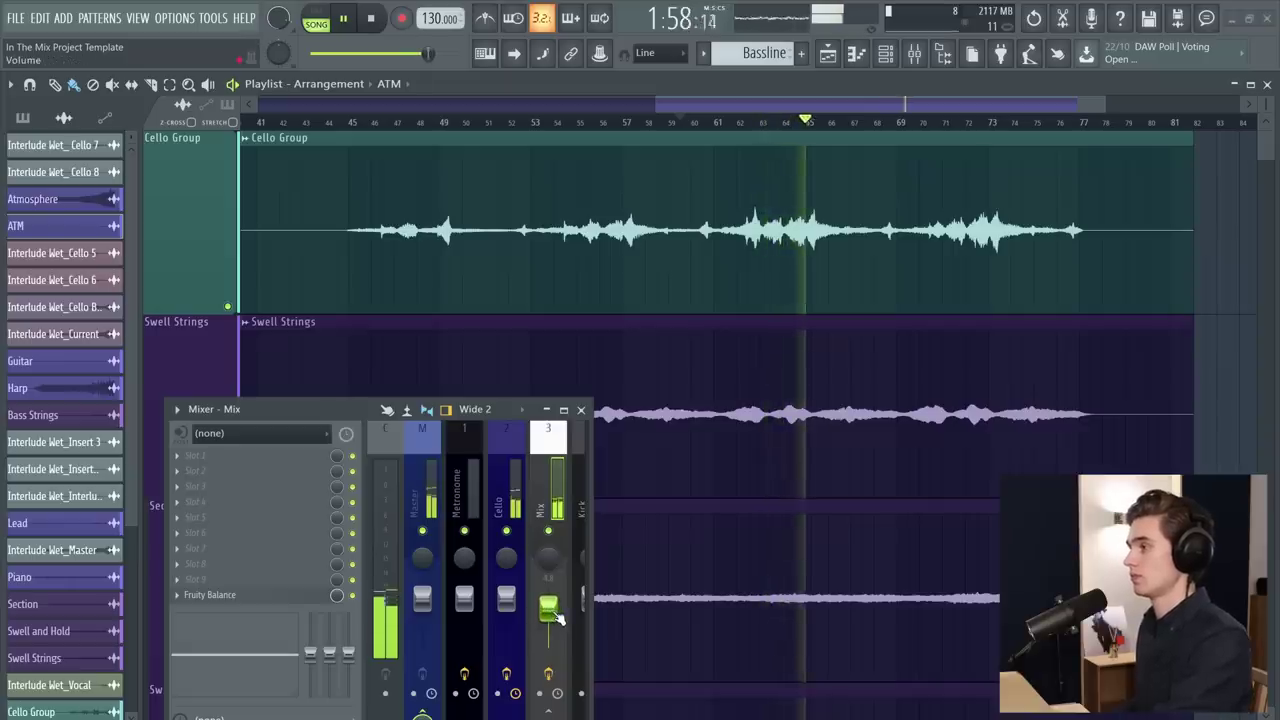
left_click_drag(556, 618, 557, 616)
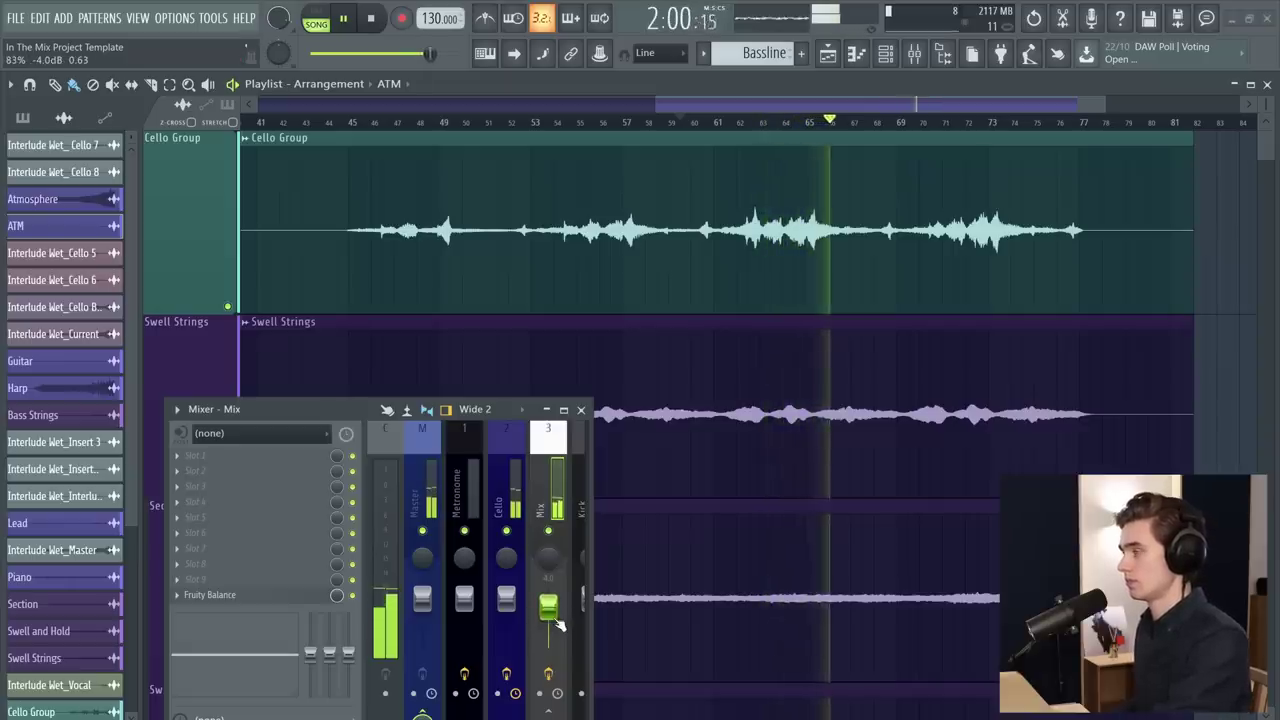
left_click_drag(556, 614, 556, 655)
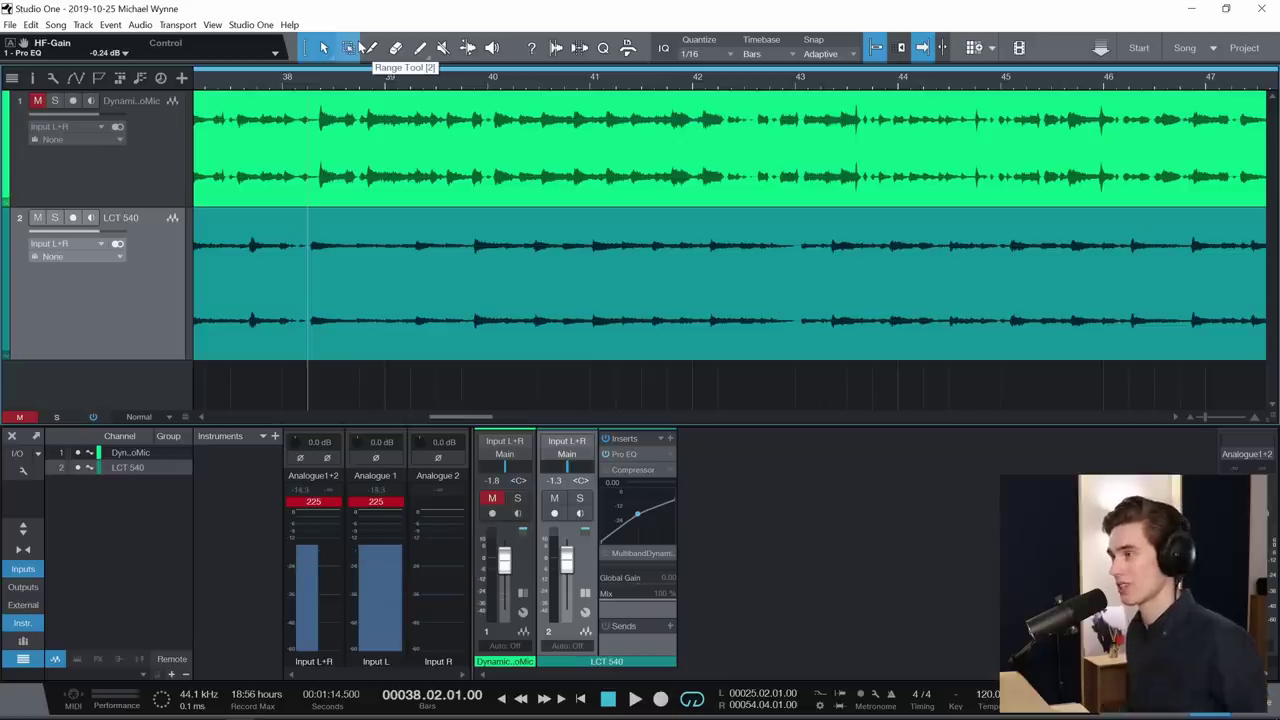
Start Studio One's transport to hear the Dynamic Mic and LCT 540 tracks
key("space")
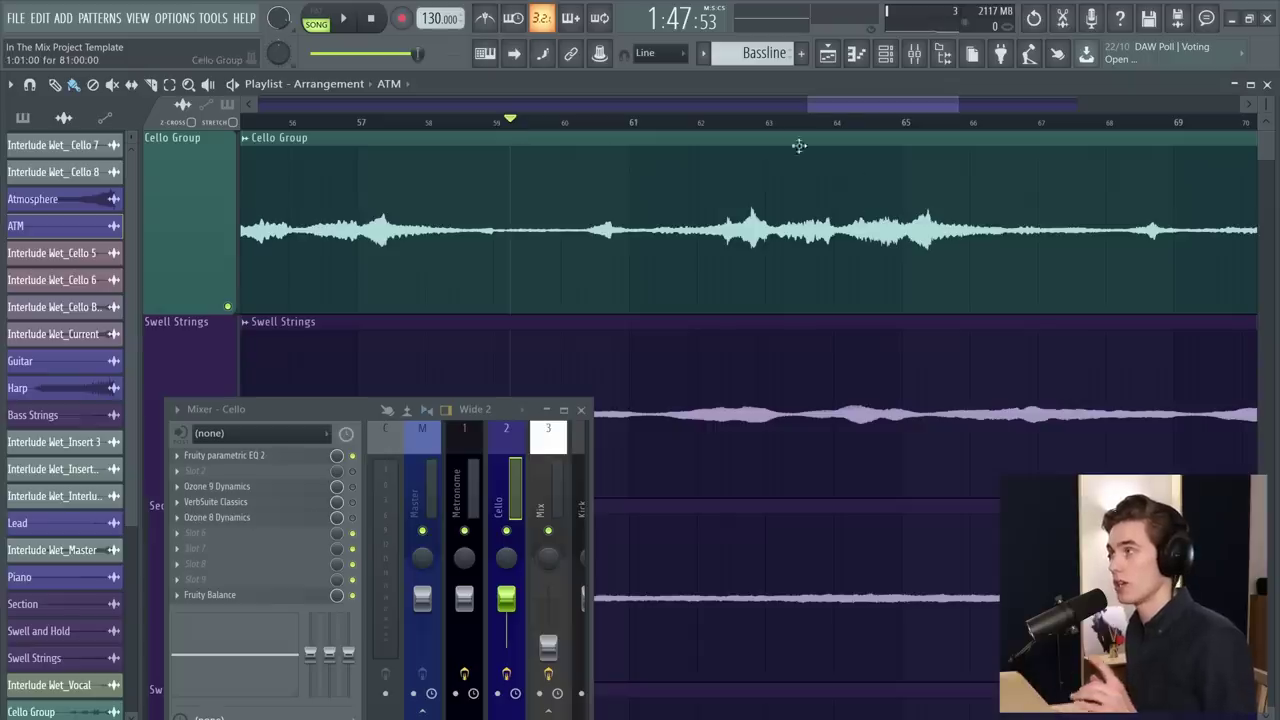
Zoom the playlist and audition the Cello Group passage, stopping and replaying it
scroll(760, 136, "up", 2)
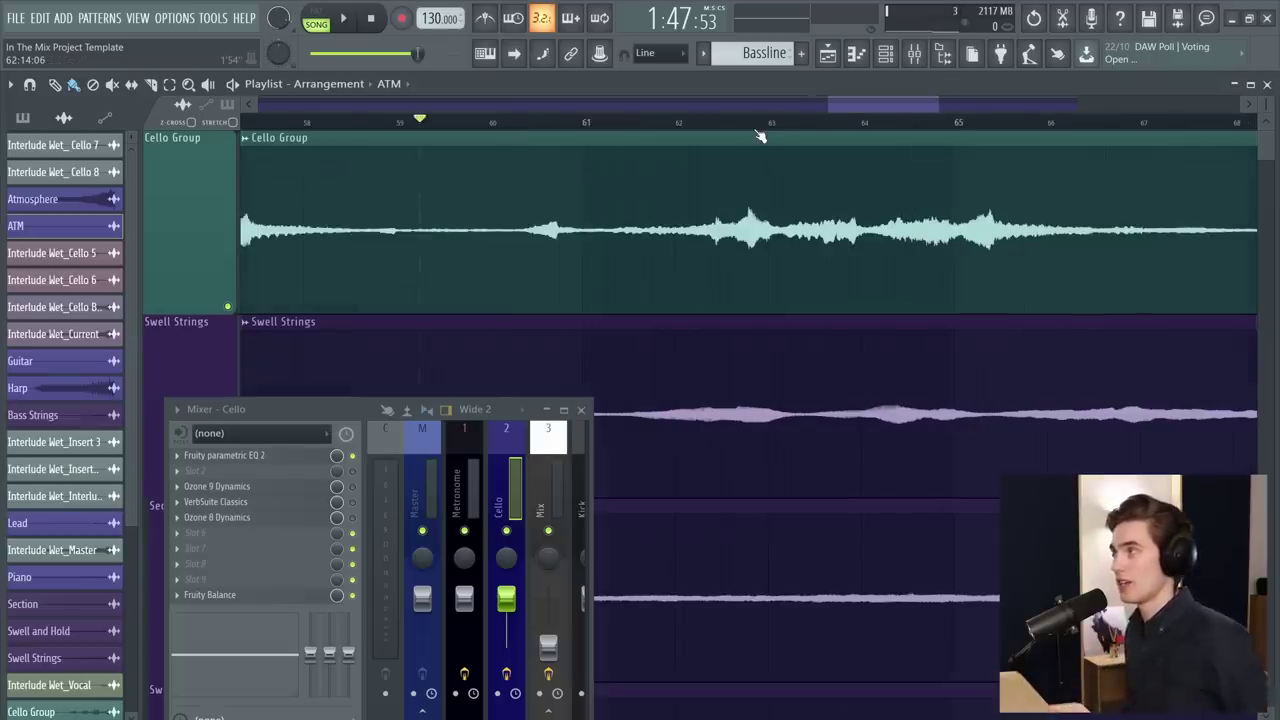
scroll(760, 136, "up", 2)
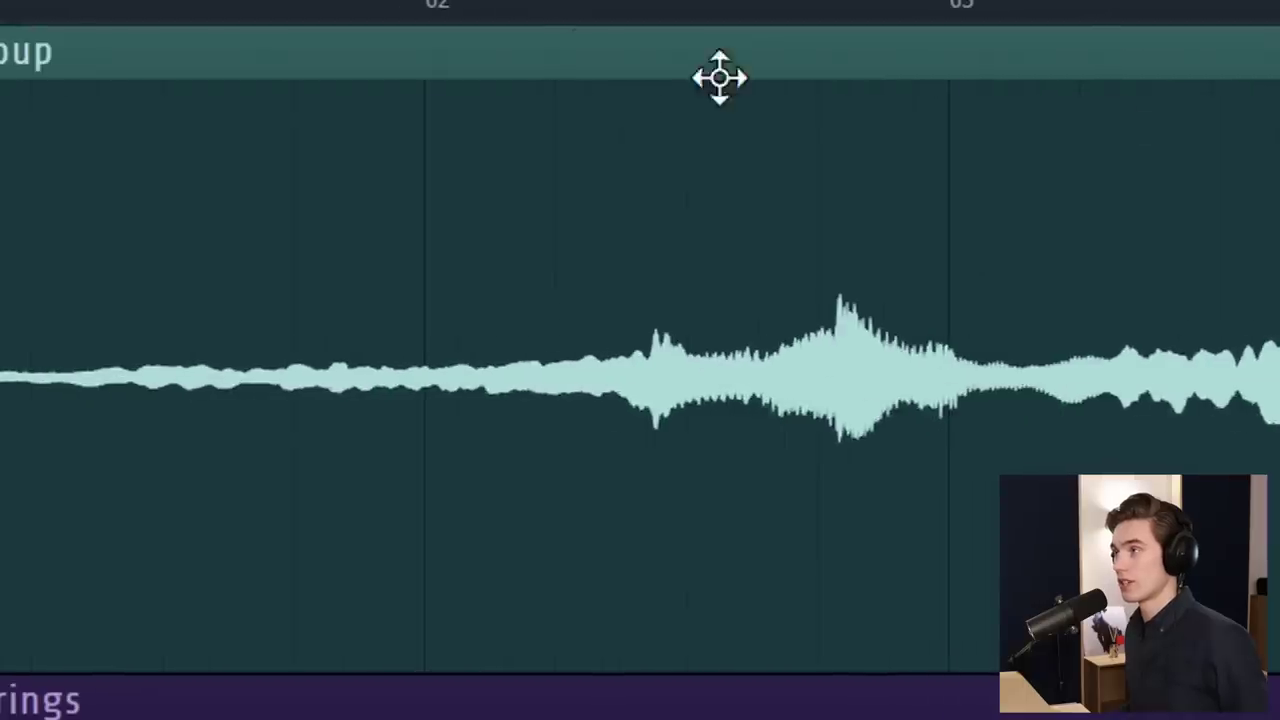
scroll(563, 29, "down", 3)
scroll(214, 9, "up", 2)
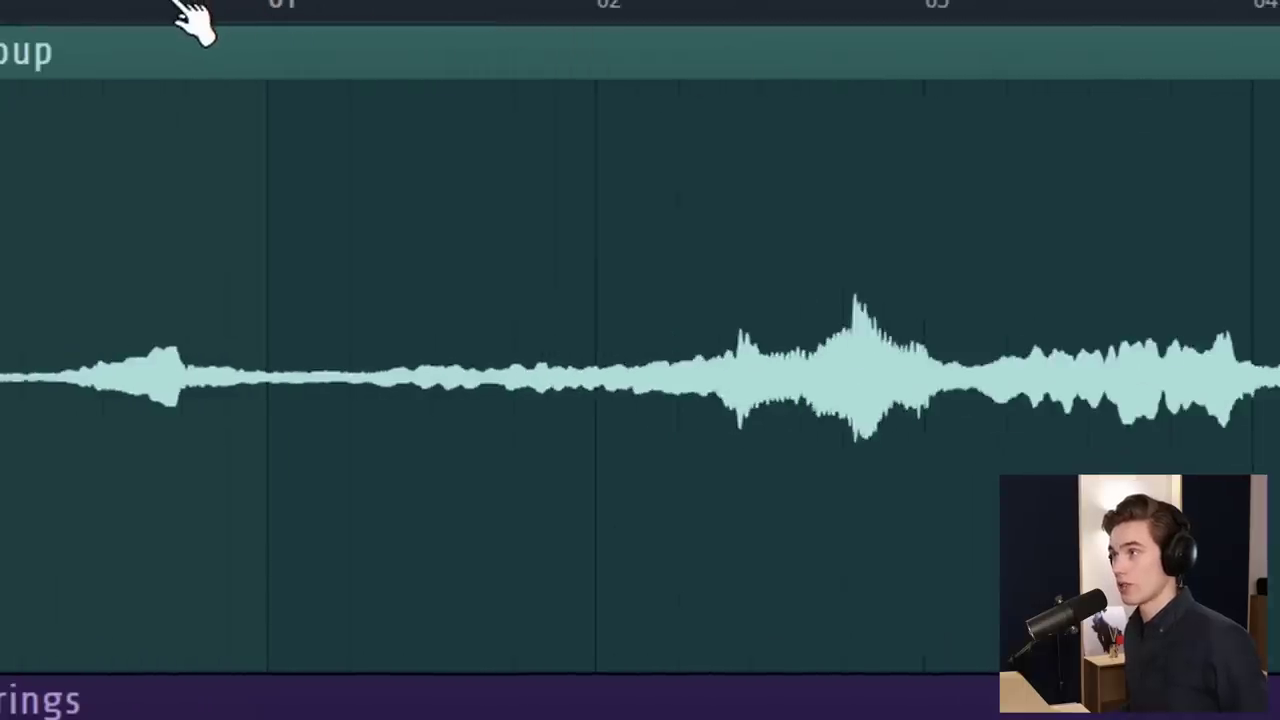
scroll(191, 14, "down", 2)
key("space")
scroll(392, 14, "up", 1)
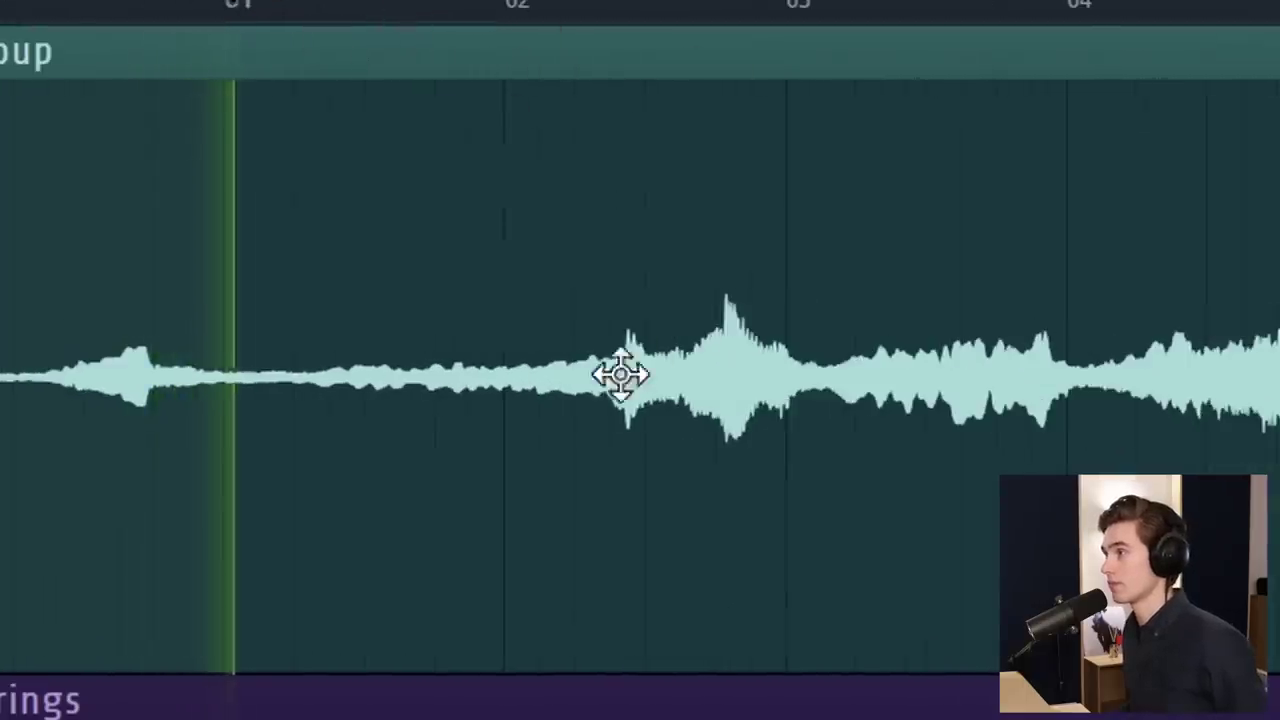
scroll(660, 14, "up", 2)
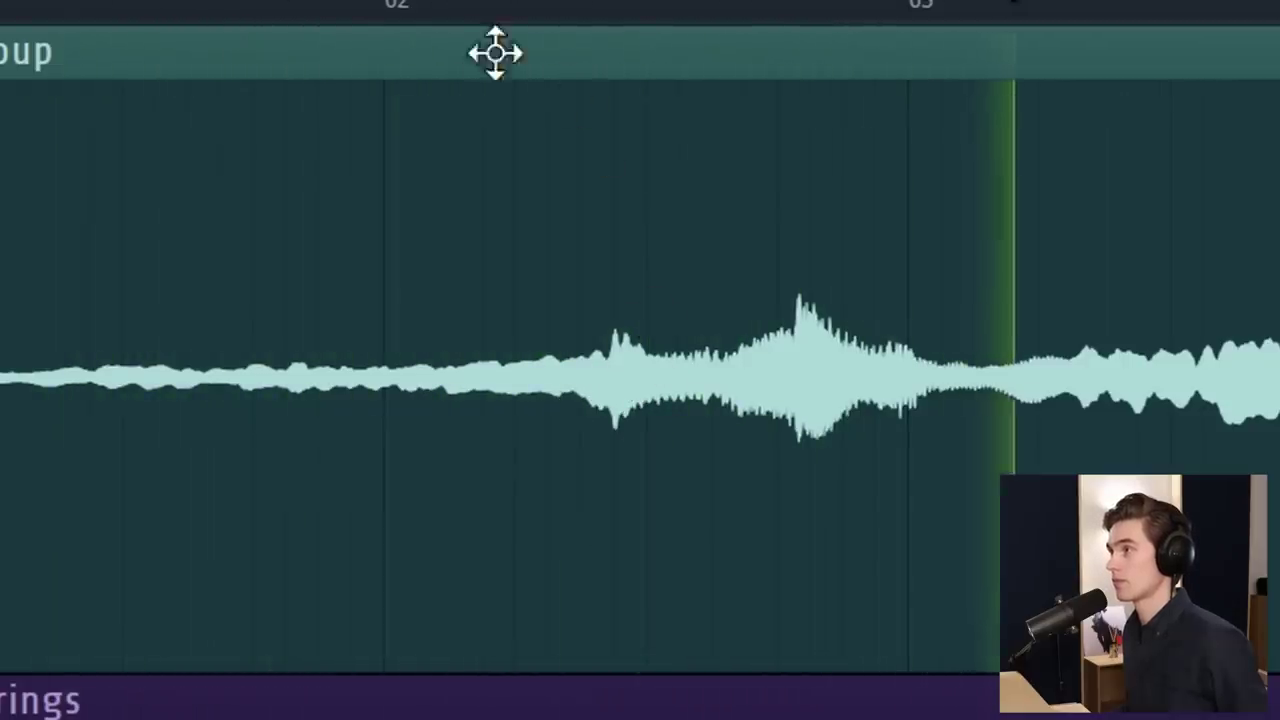
key("space")
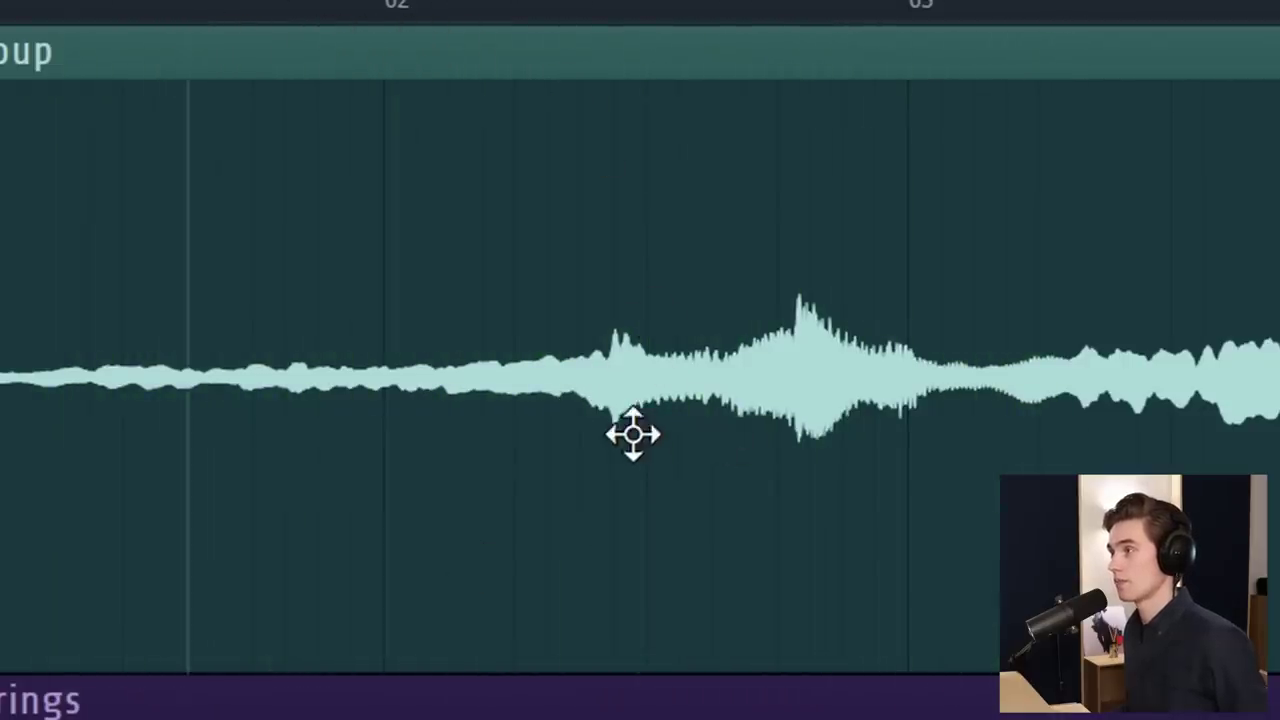
key("space")
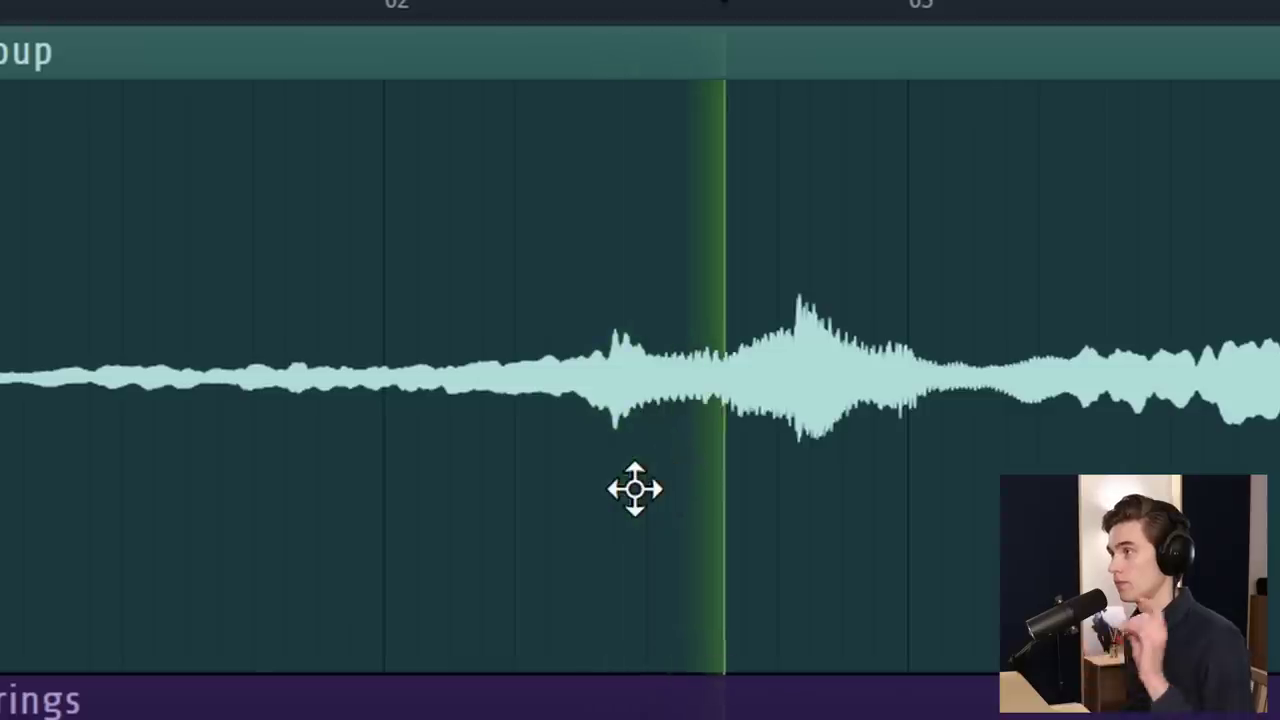
key("space")
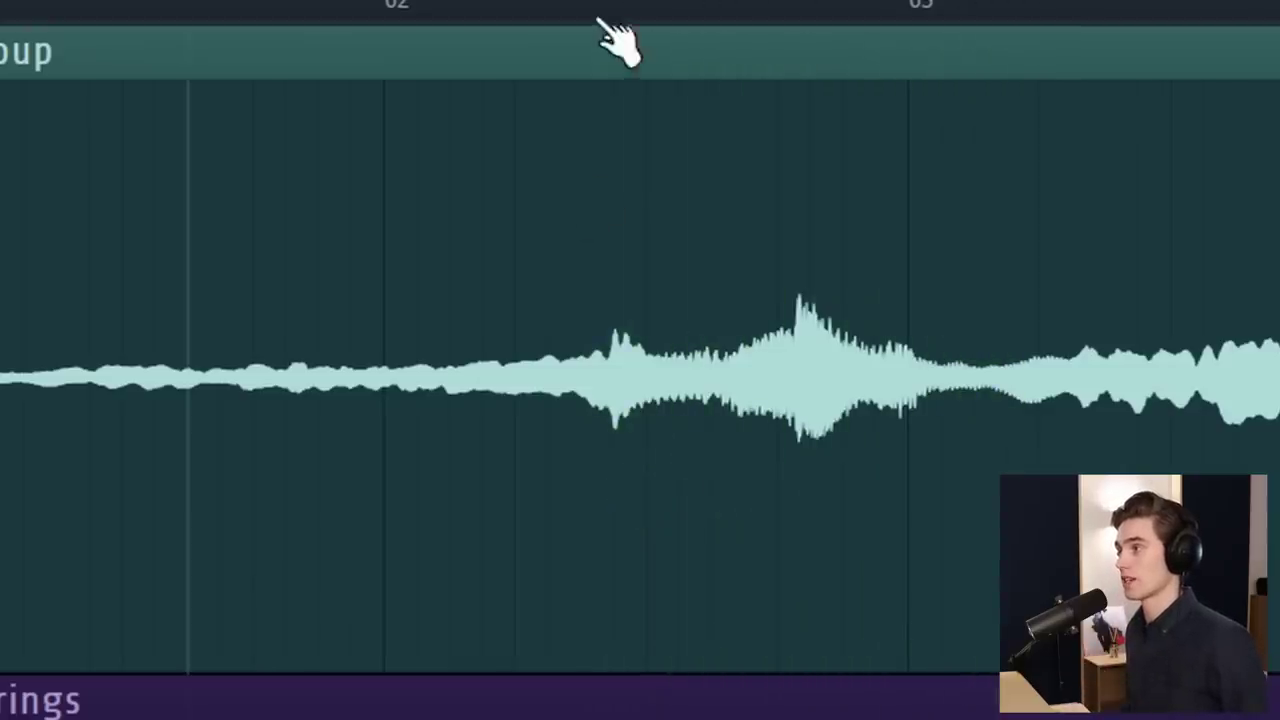
Move the song position to around bar 61 and play the cello passage from there
scroll(605, 20, "down", 4)
left_click(344, 5)
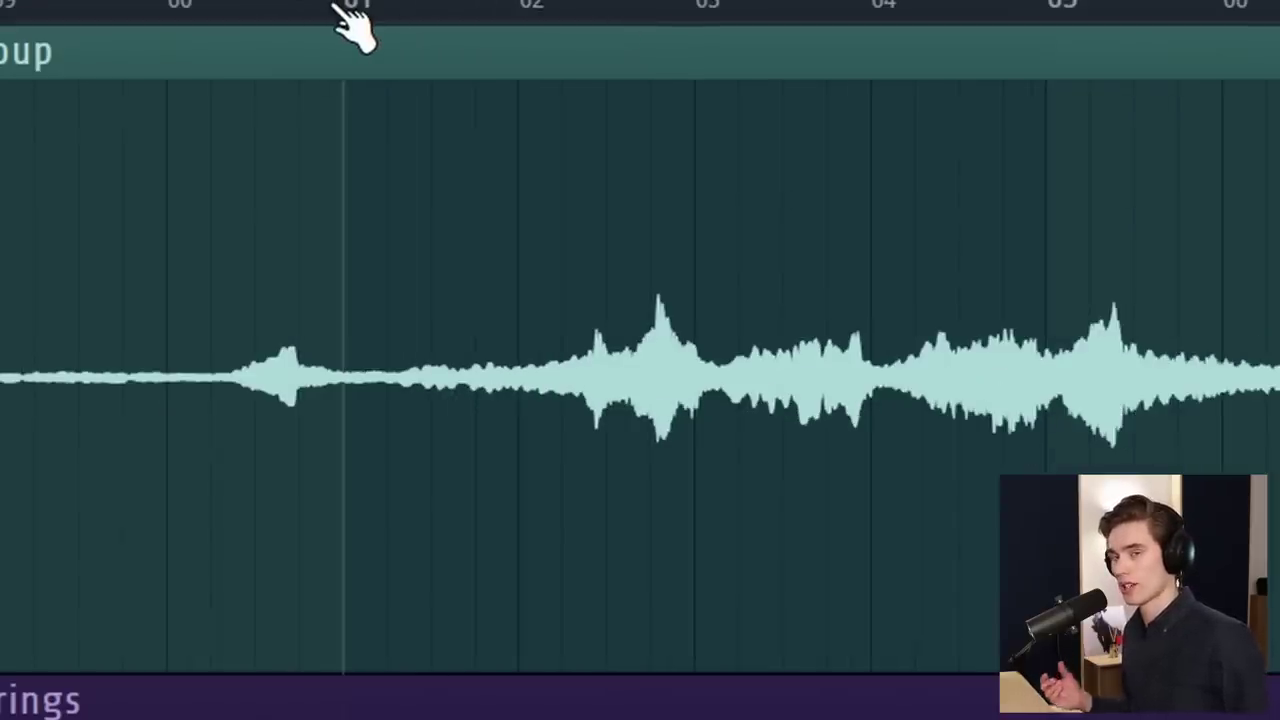
key("space")
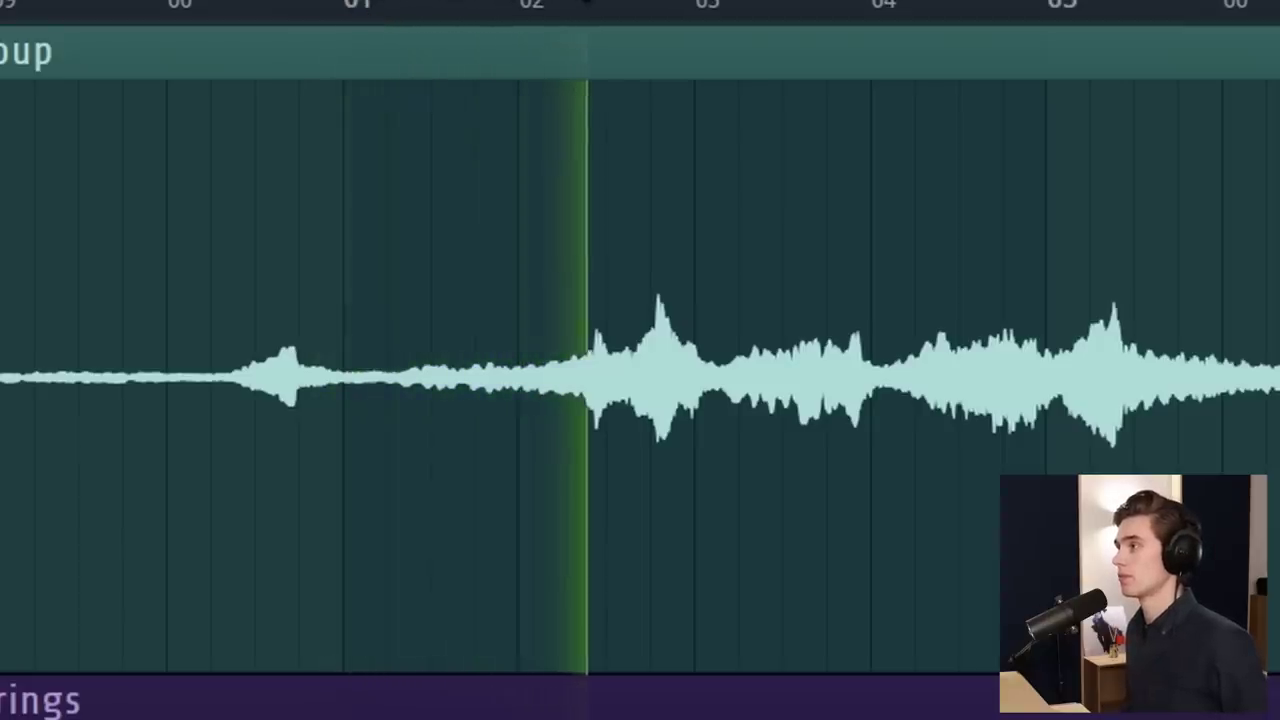
key("space")
scroll(571, 23, "up", 5)
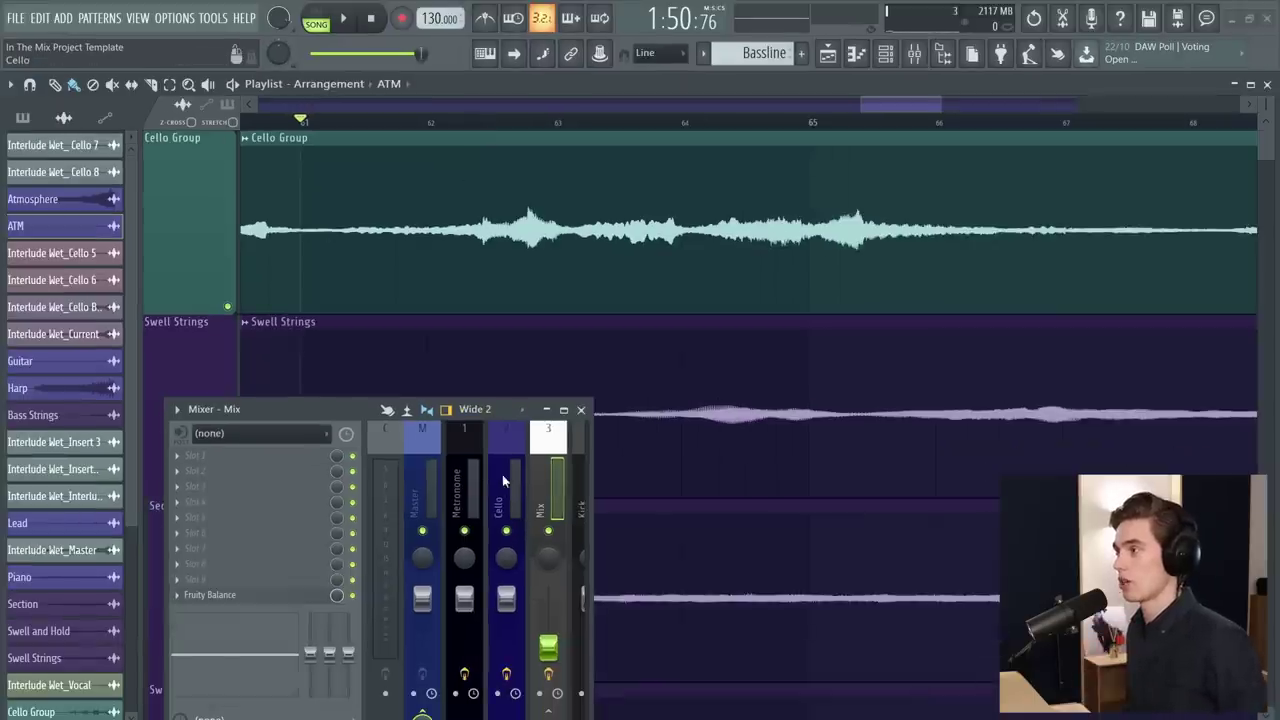
Open the Cello channel's Fruity parametric EQ 2, add a low cut, and audition it
left_click(503, 481)
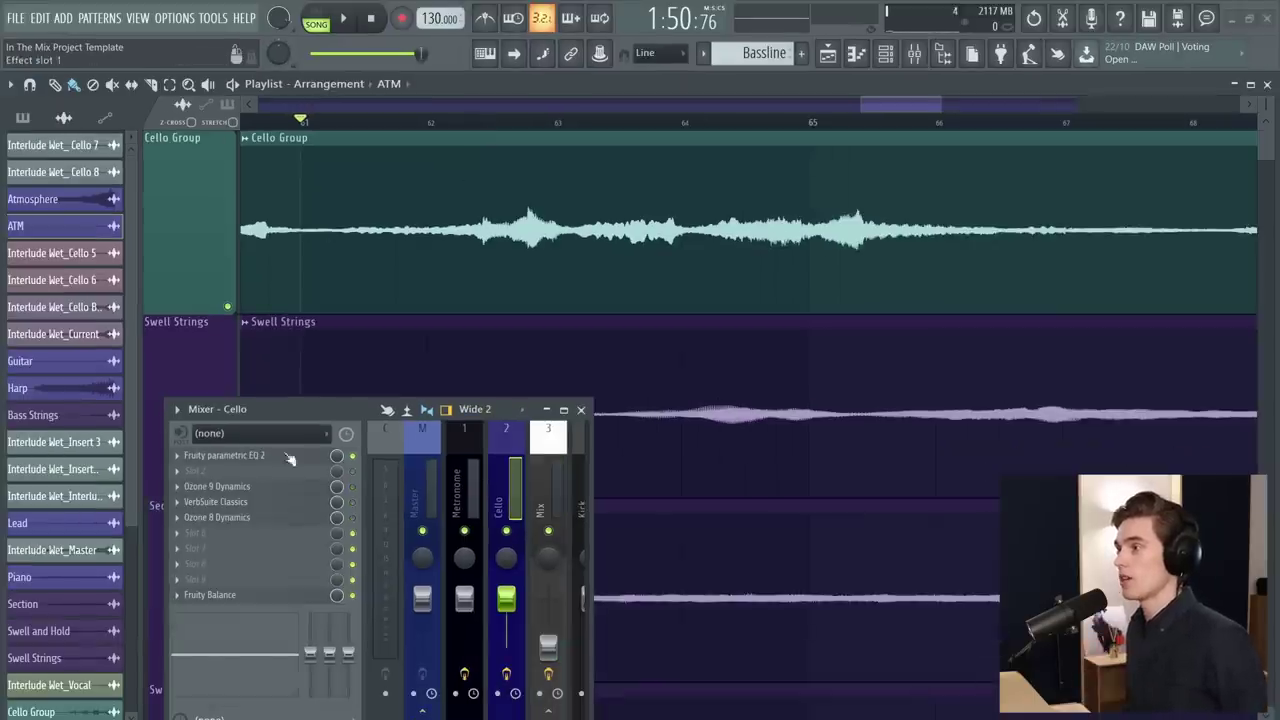
left_click(224, 455)
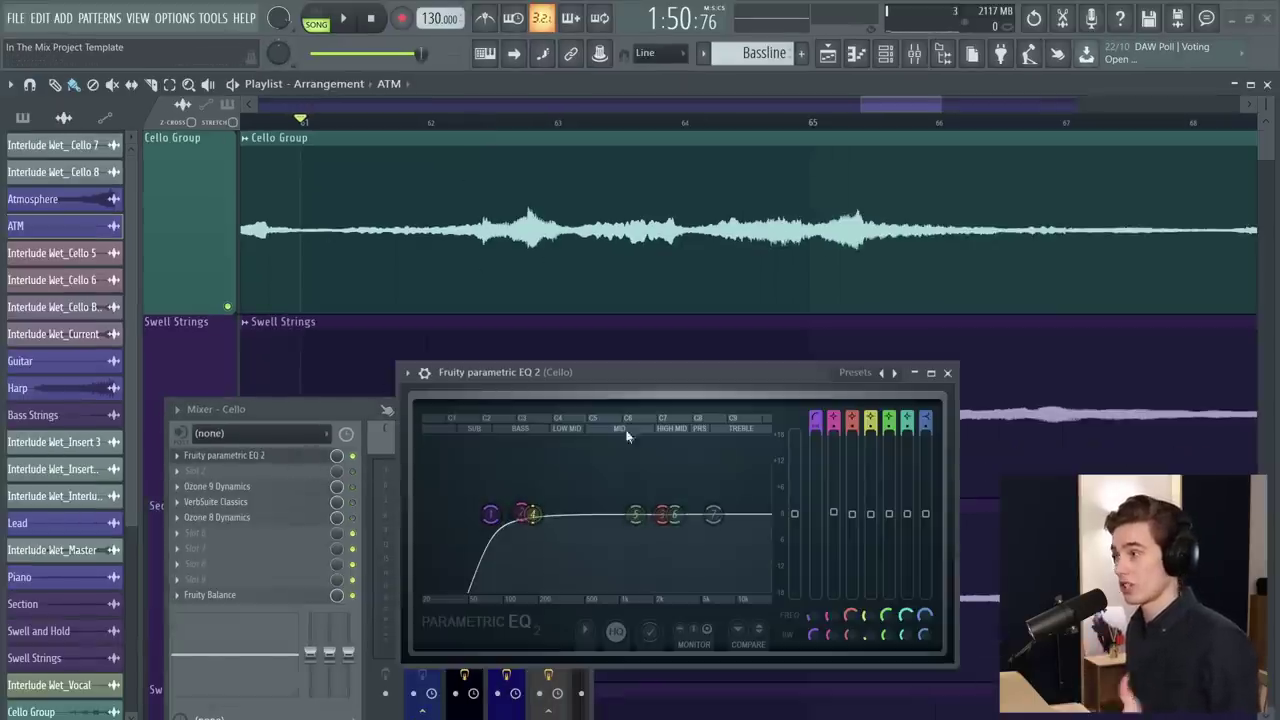
left_click_drag(523, 514, 545, 517)
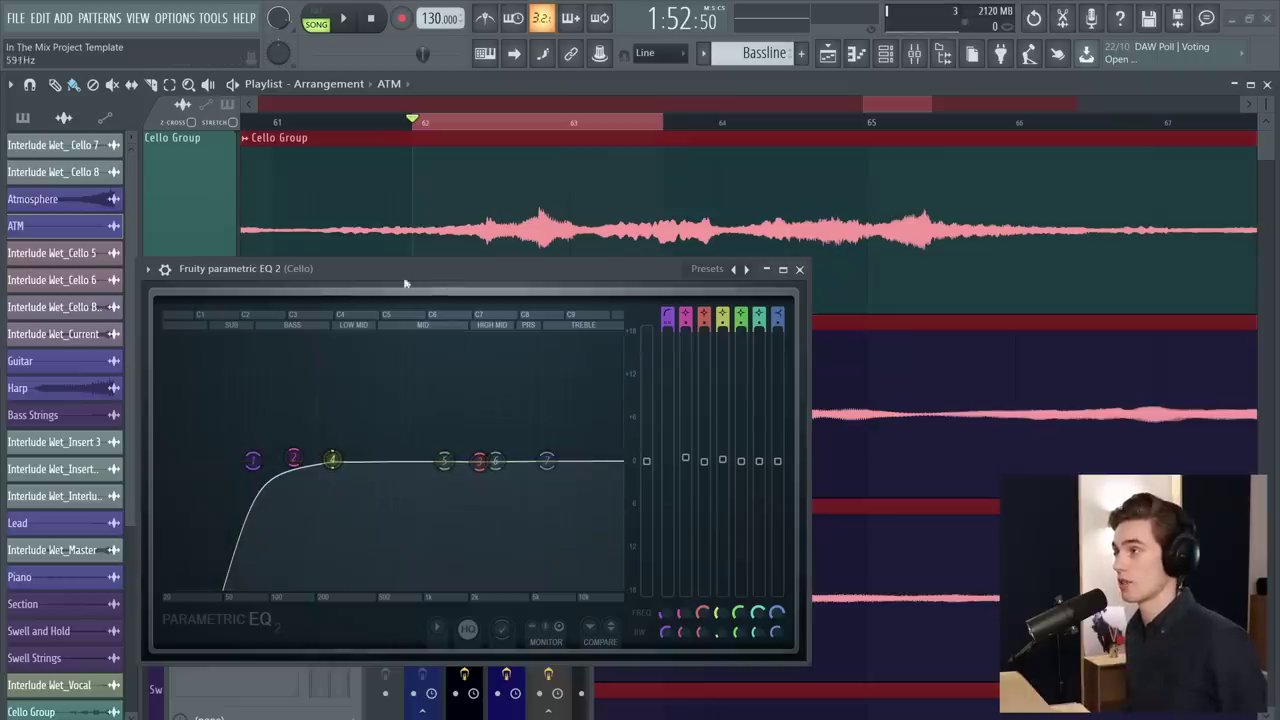
key("space")
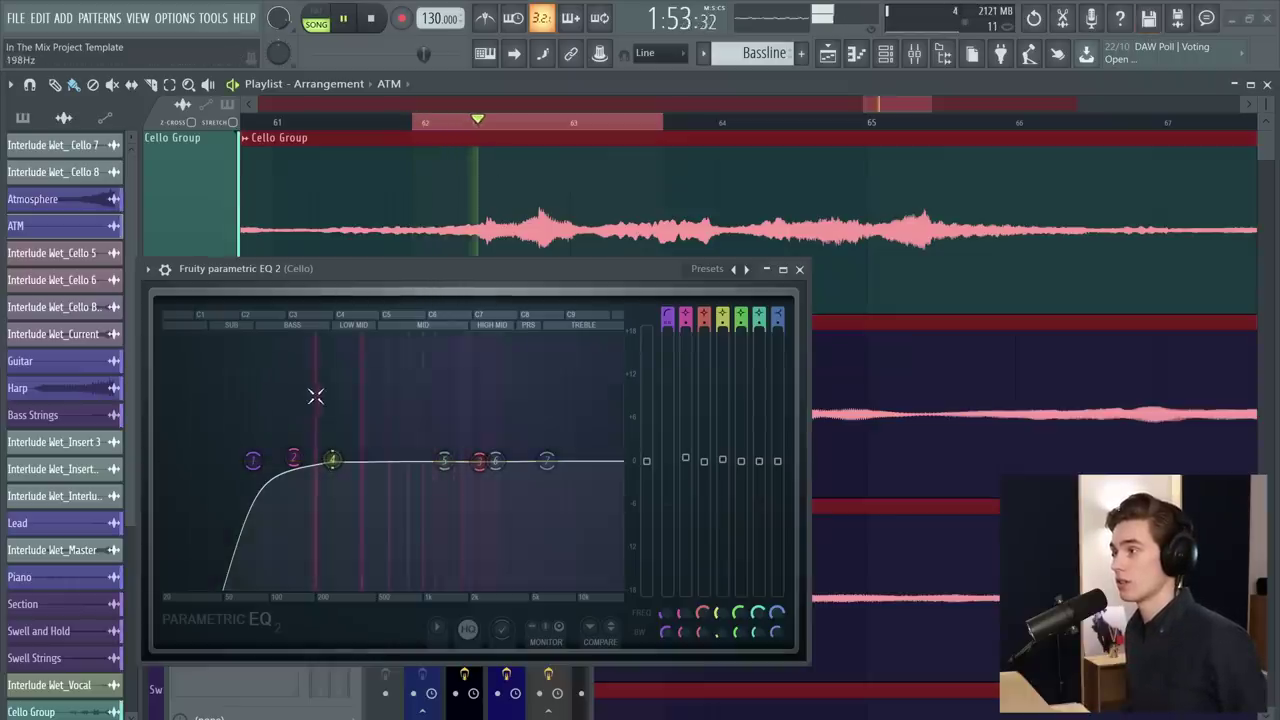
key("space")
Turn EQ band 4 from a boost near 169 Hz into a -11.5 dB dip and audition it
left_click_drag(332, 460, 318, 409)
key("space")
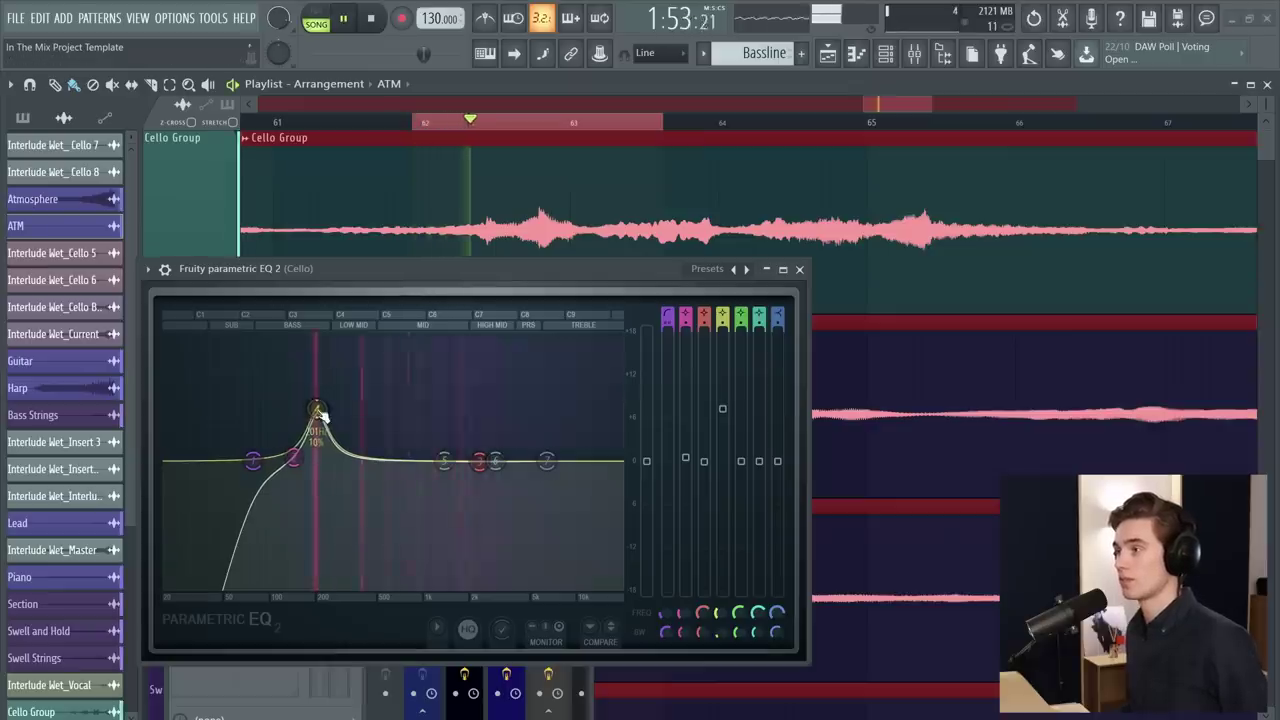
key("space")
left_click_drag(318, 410, 316, 532)
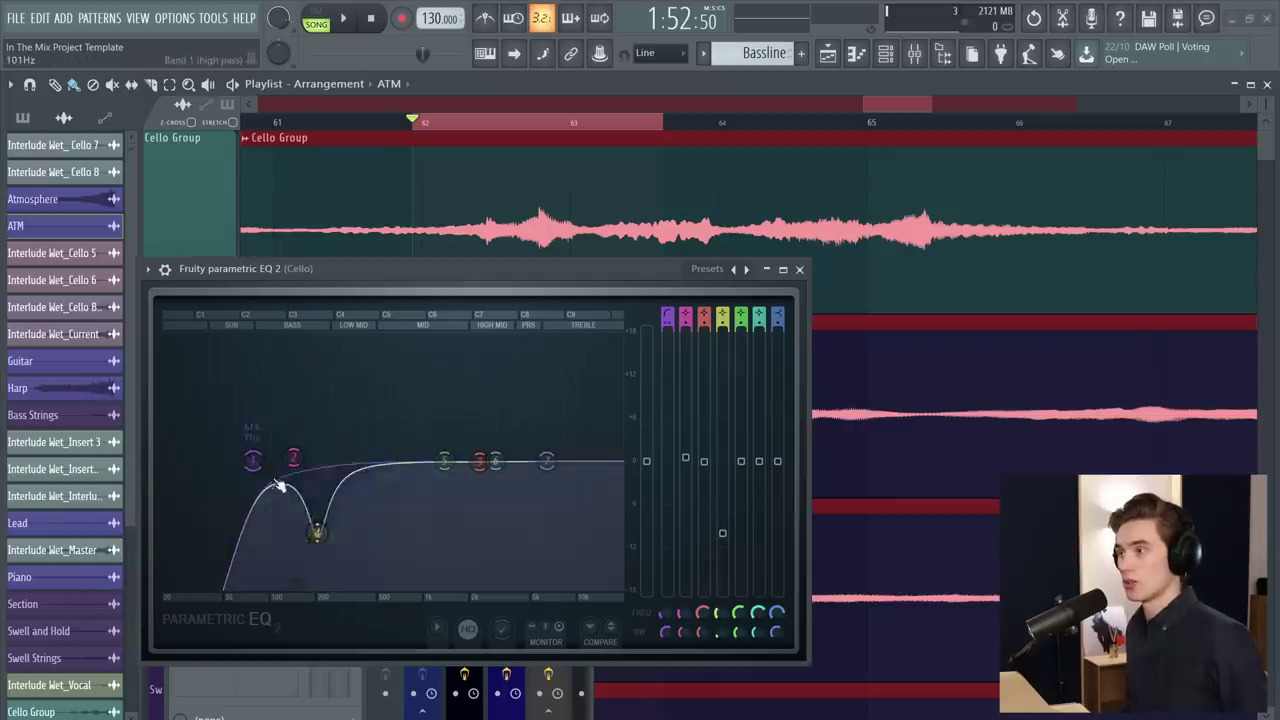
key("space")
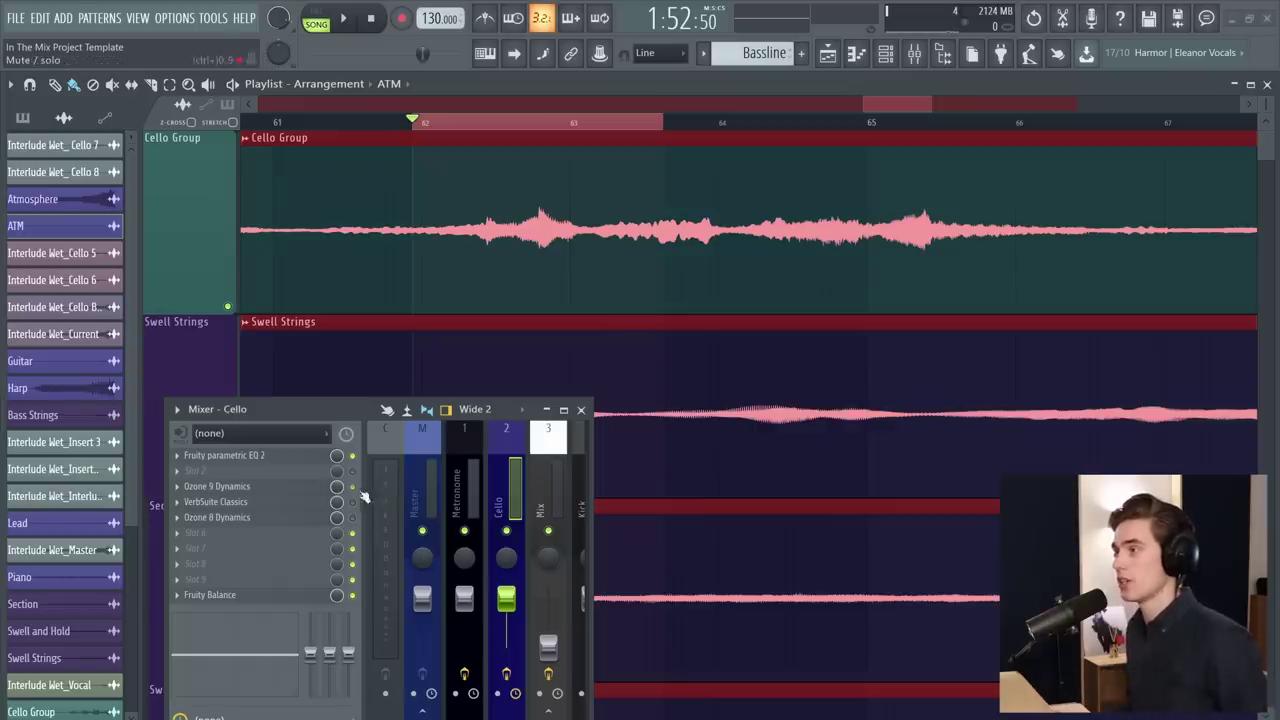
Open the Cello's Ozone 9 Dynamics and inspect its low-mid and mid band compressor settings
left_click(272, 494)
left_click_drag(500, 306, 332, 316)
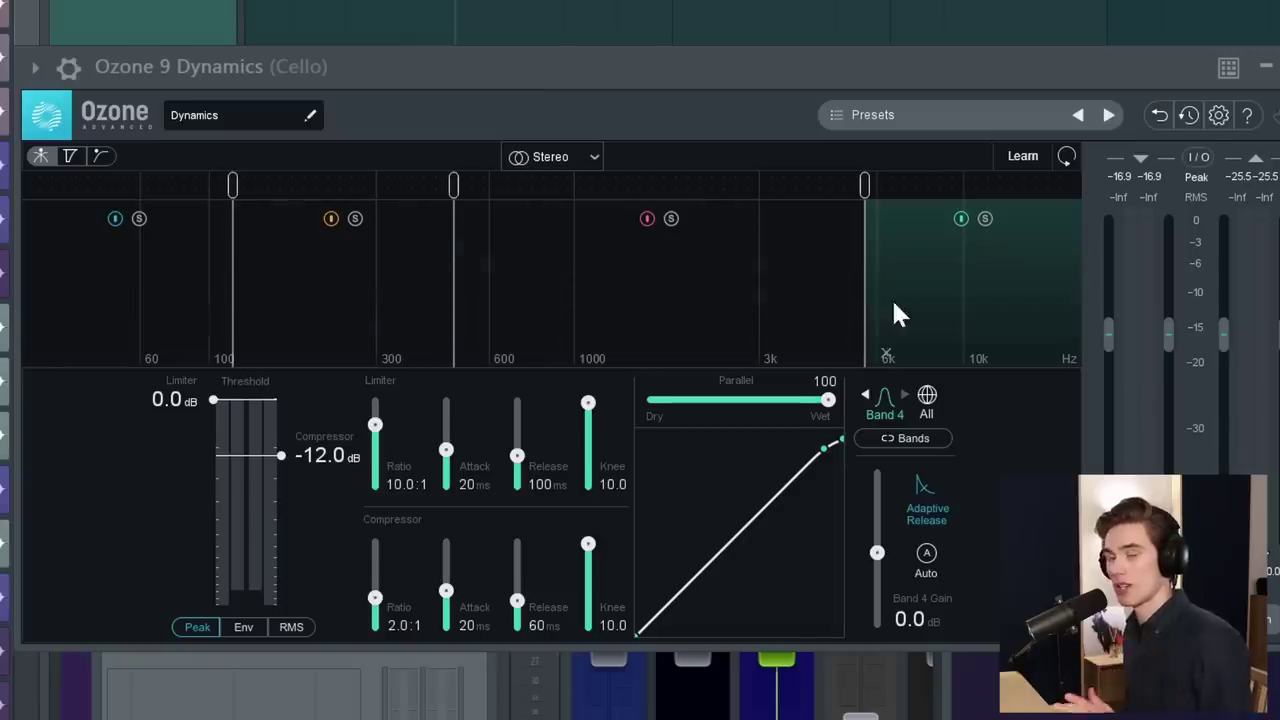
left_click(305, 278)
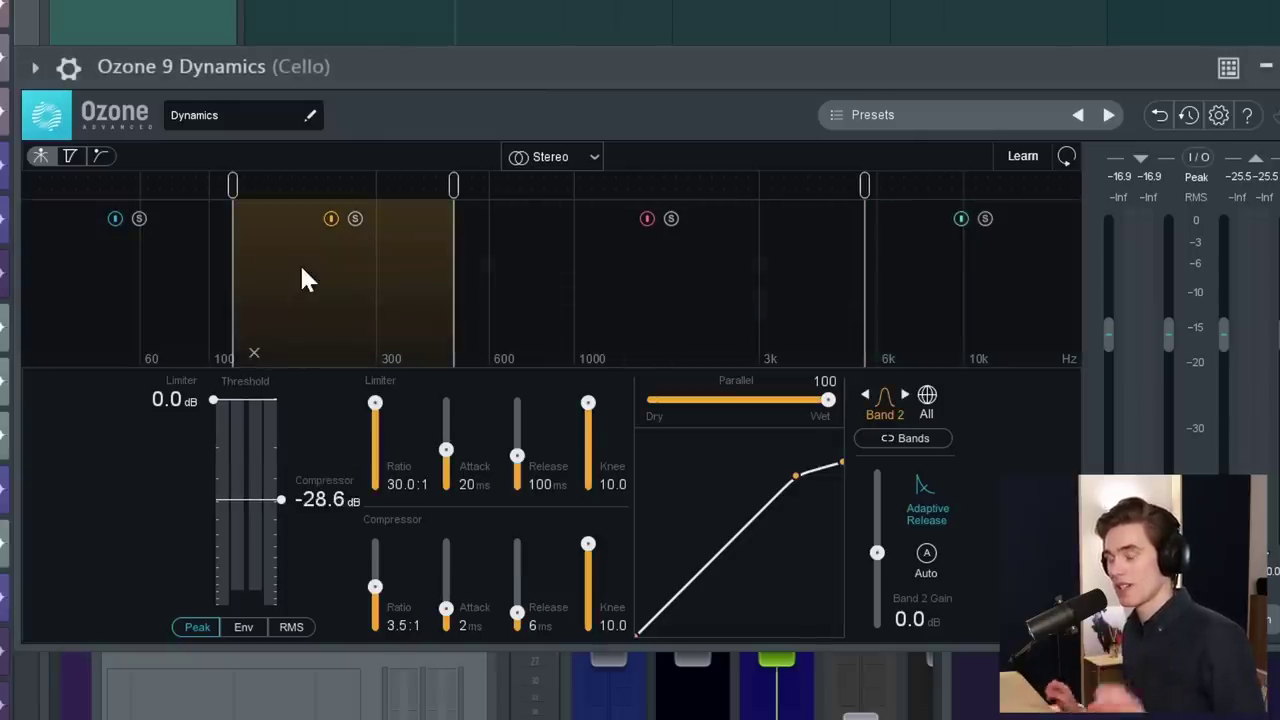
left_click(709, 316)
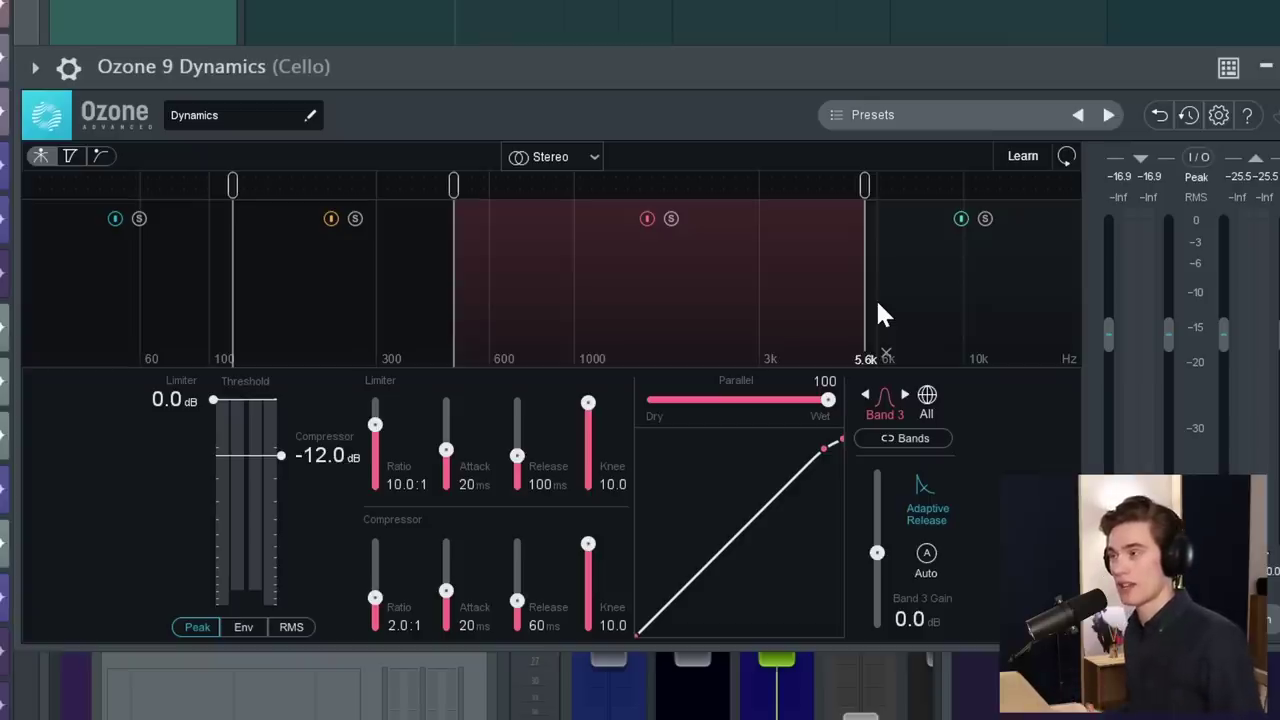
left_click(355, 215)
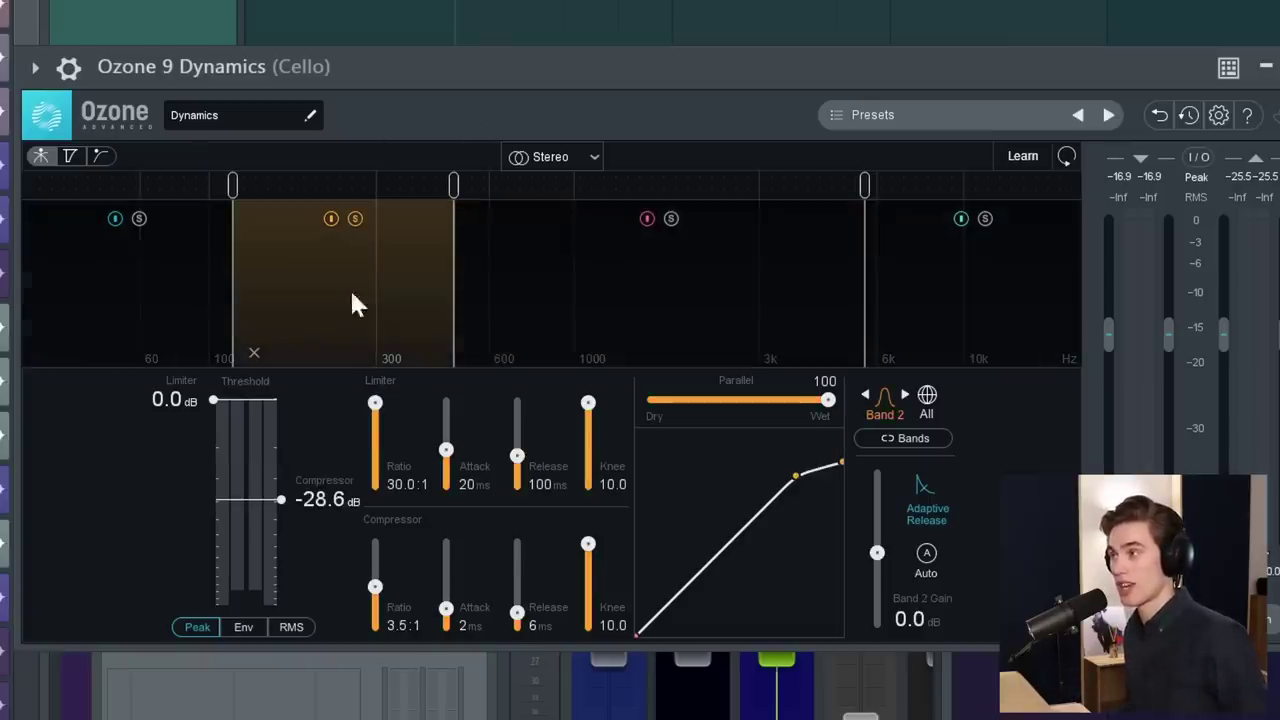
While playing, check the highest band, then lower the Band 2/3 crossover to about 416 Hz
key("space")
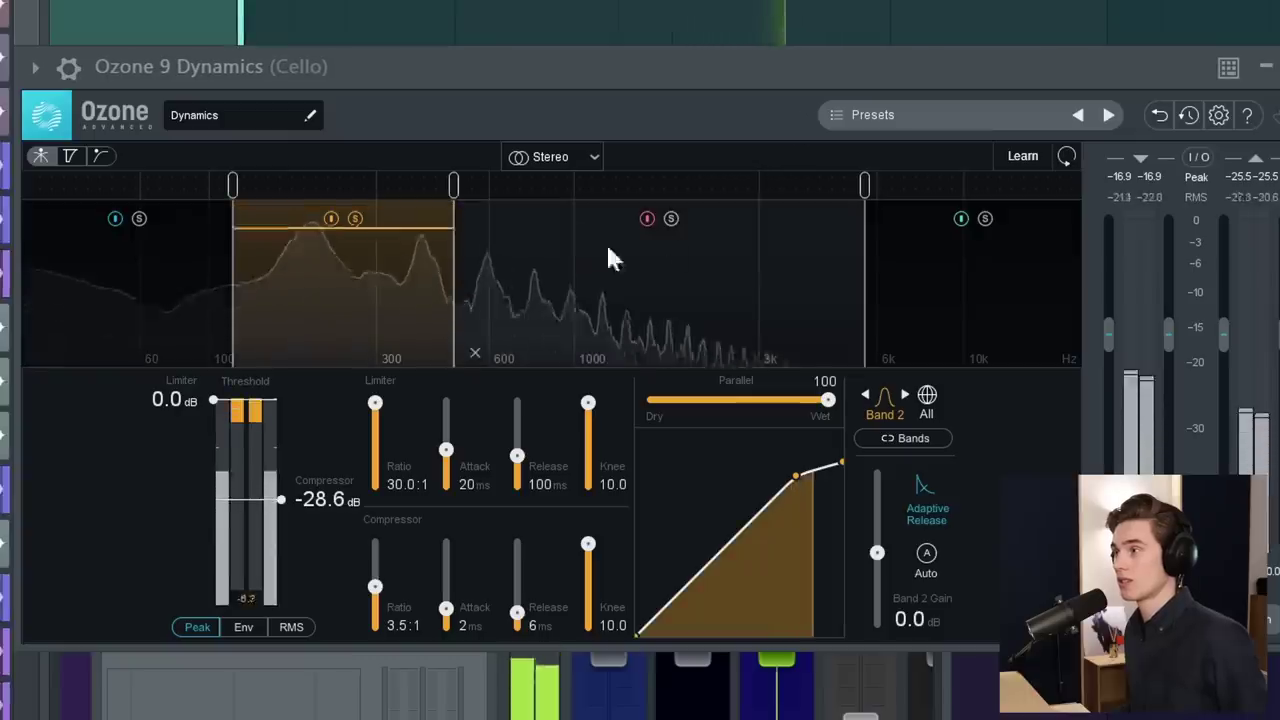
key("space")
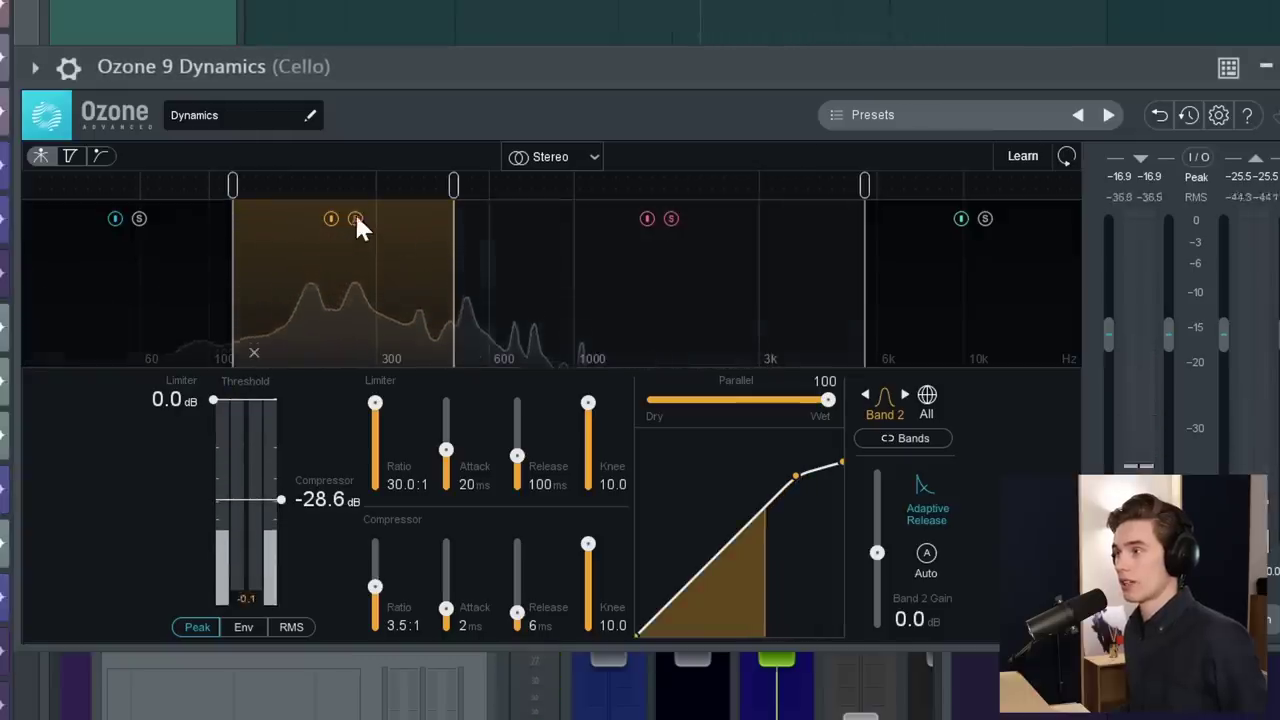
key("space")
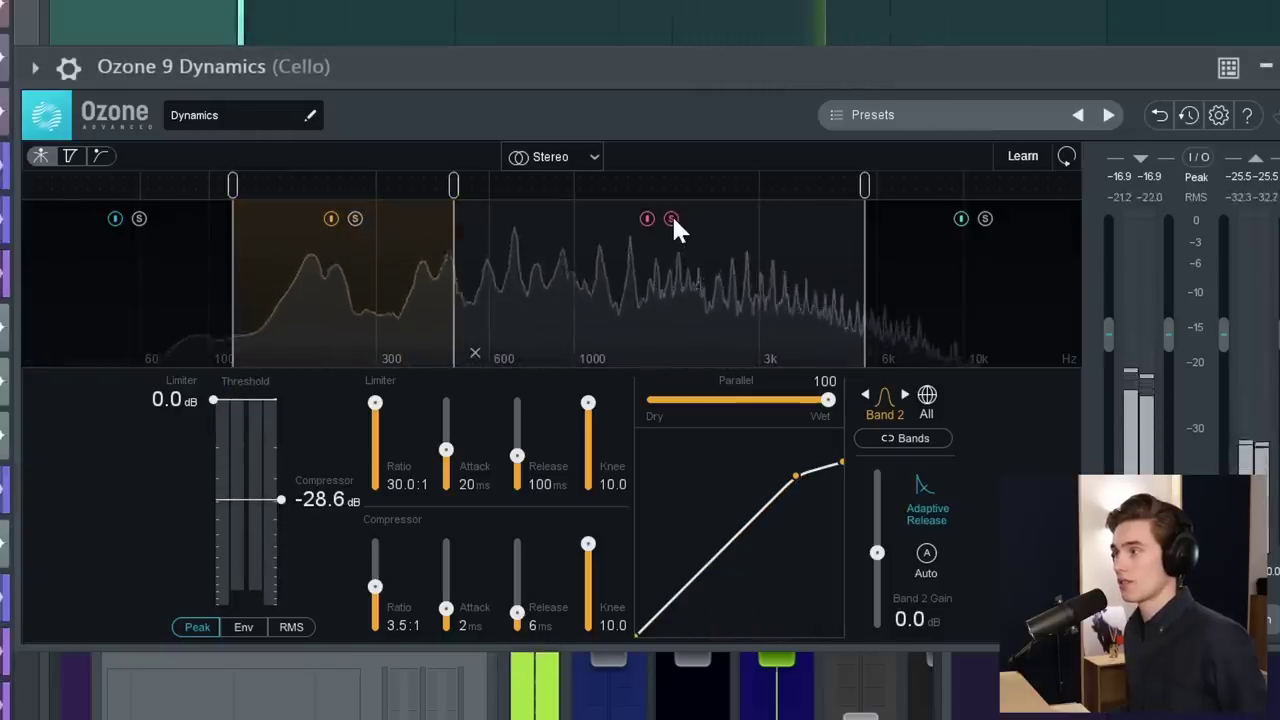
left_click(985, 228)
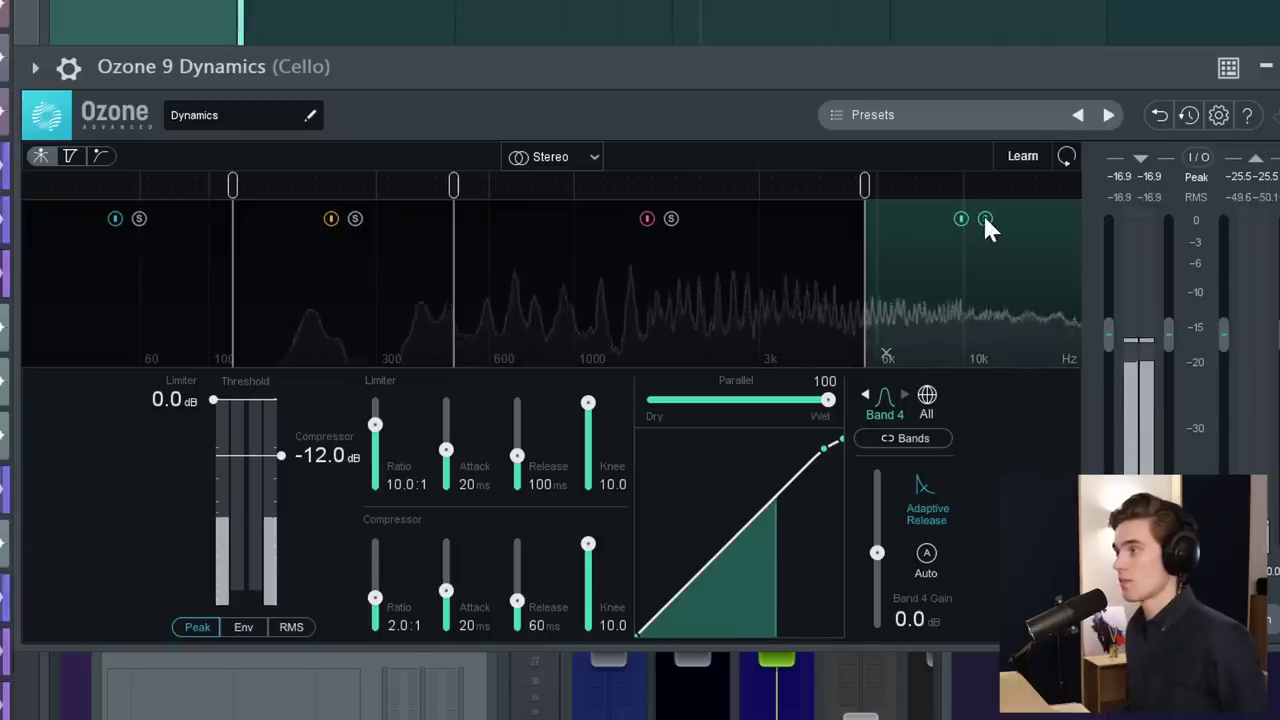
key("space")
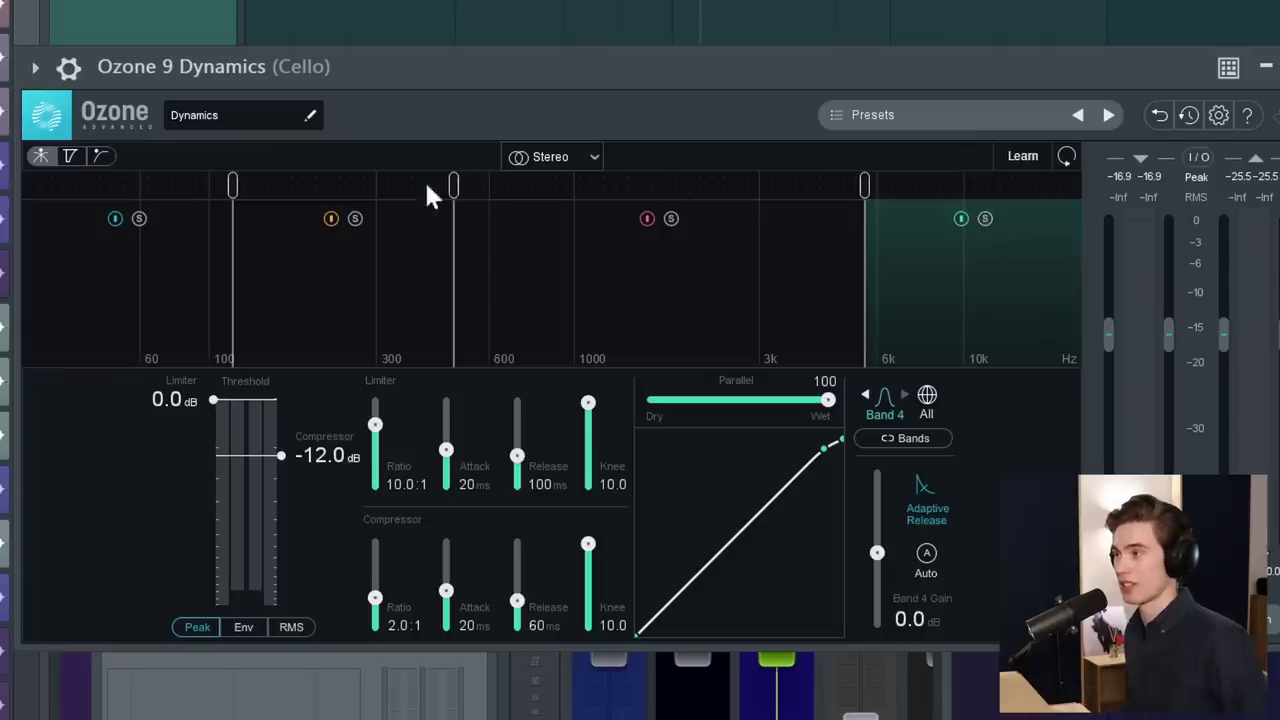
left_click_drag(455, 200, 437, 234)
left_click(291, 262)
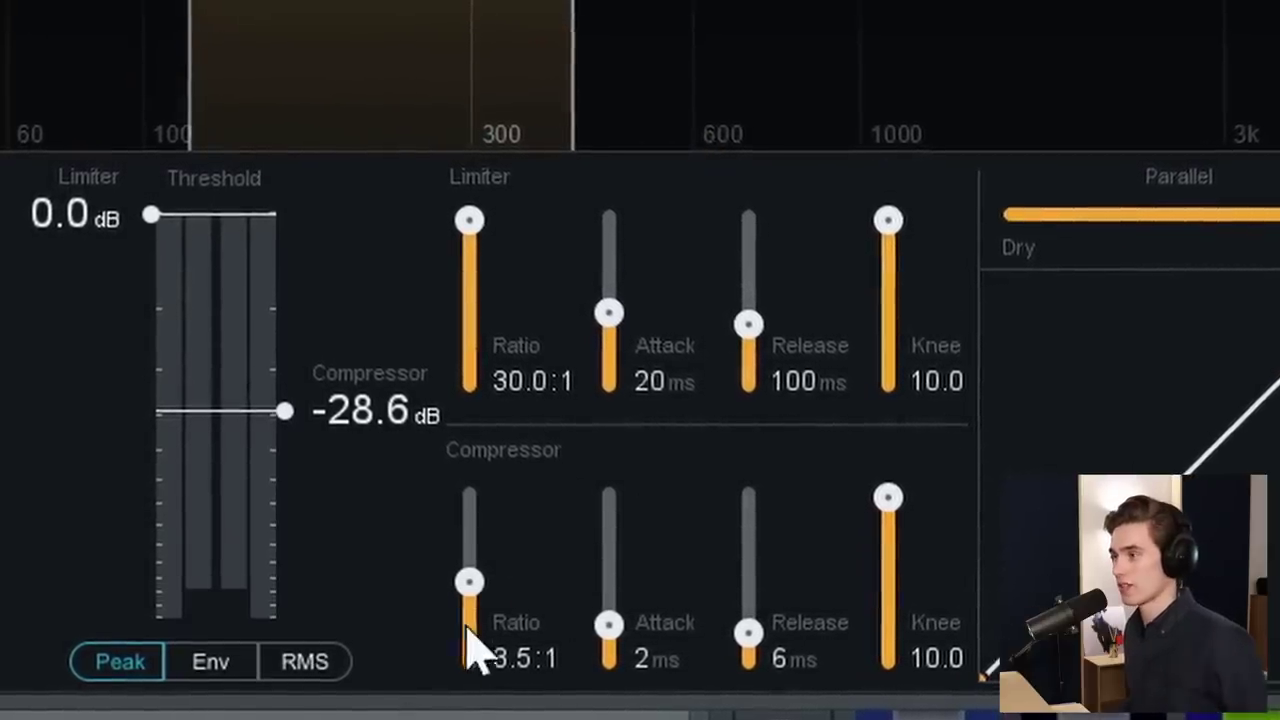
Give the low-mid compressor a -27.2 dB threshold and 12 ms release, then audition the cello
mouse_move(285, 410)
left_mouse_down()
mouse_move(286, 357)
mouse_move(291, 420)
mouse_move(300, 410)
left_mouse_up()
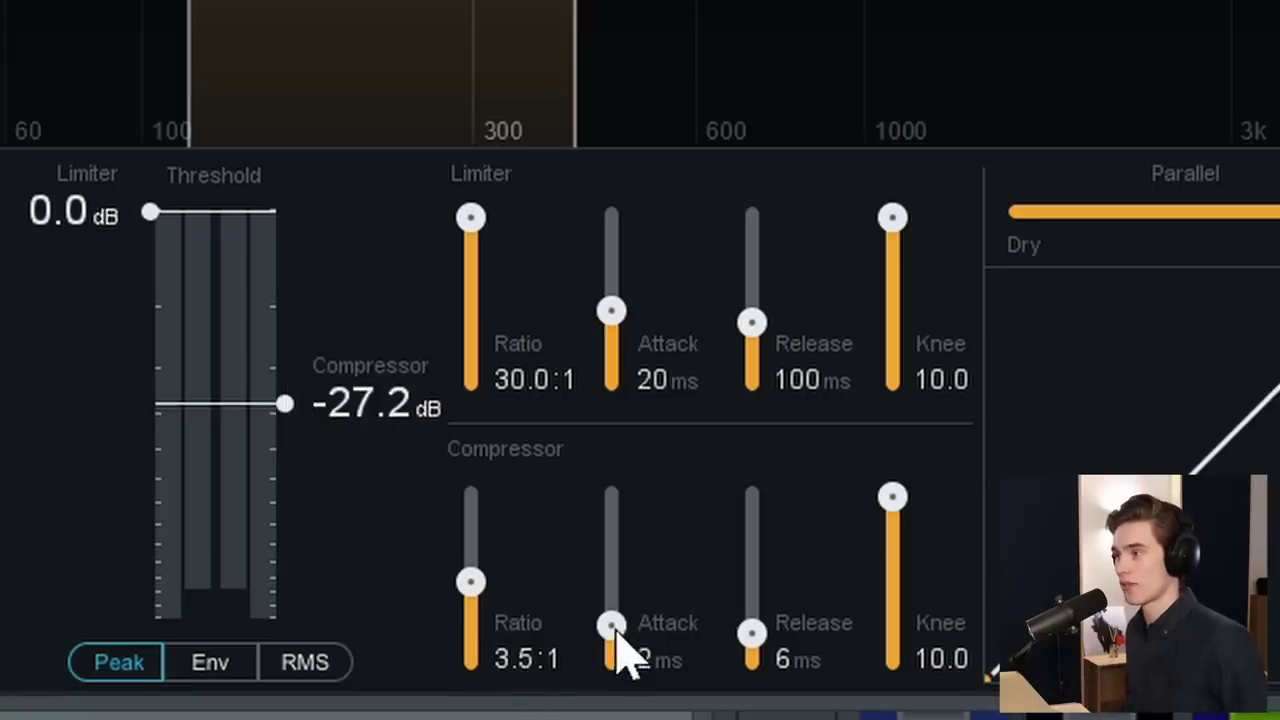
left_click_drag(751, 651, 751, 643)
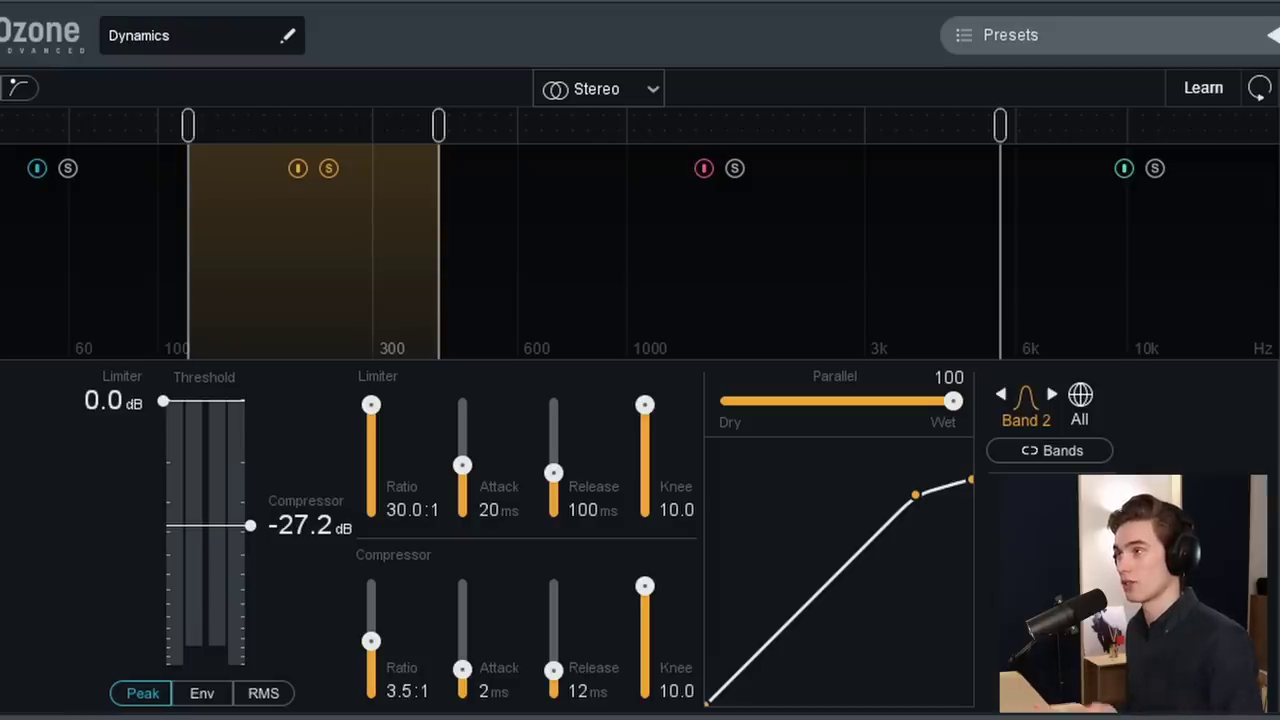
key("space")
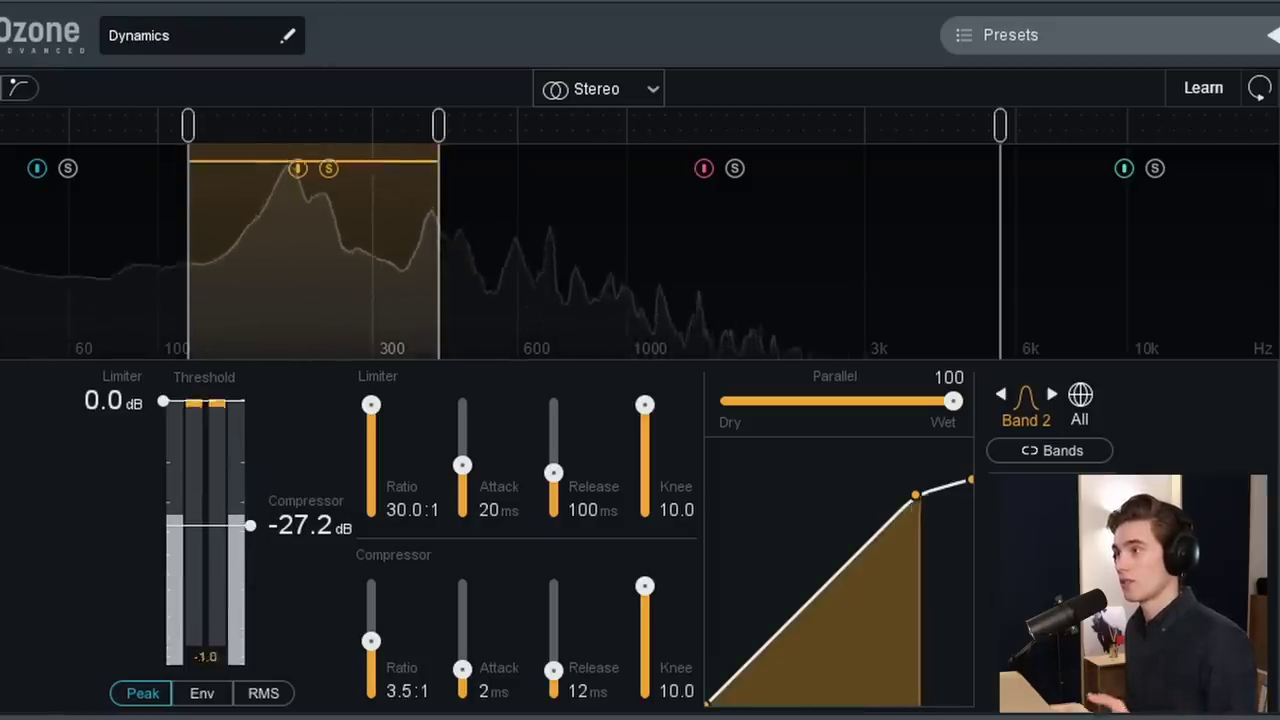
key("space")
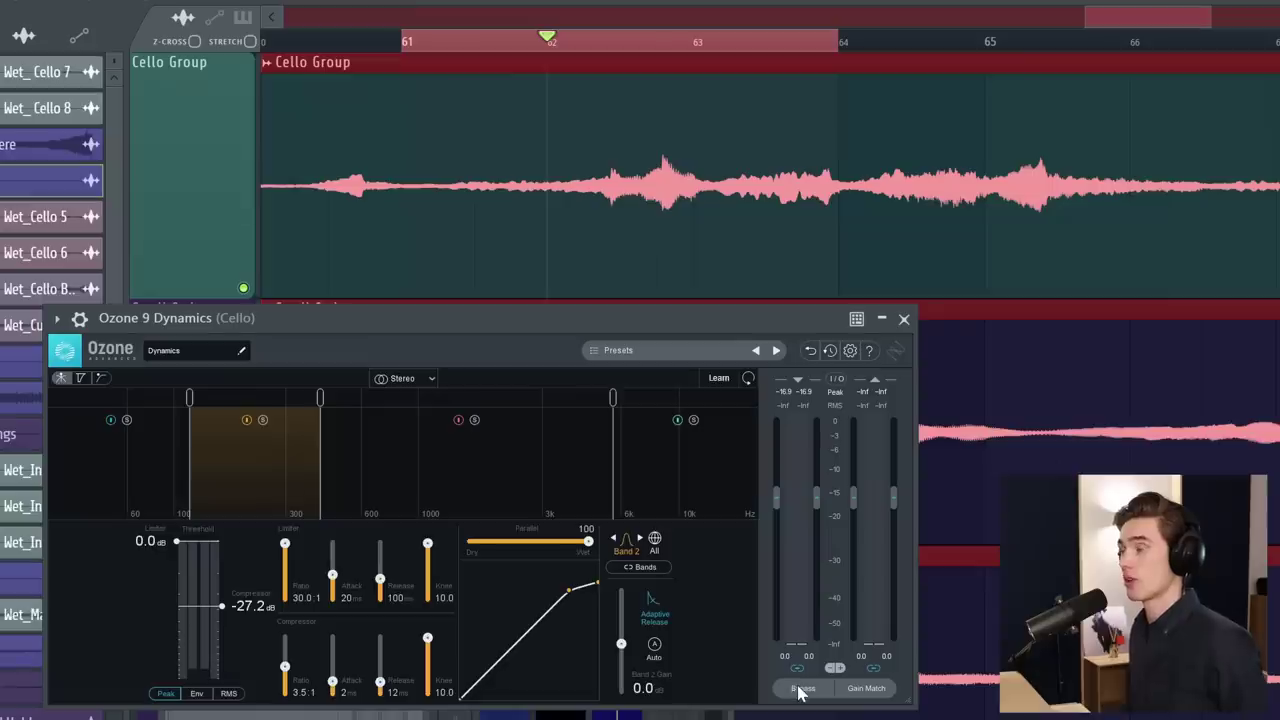
A/B the cello passage around bar 62 with Ozone Dynamics bypassed and active, ending bypassed
left_click(801, 688)
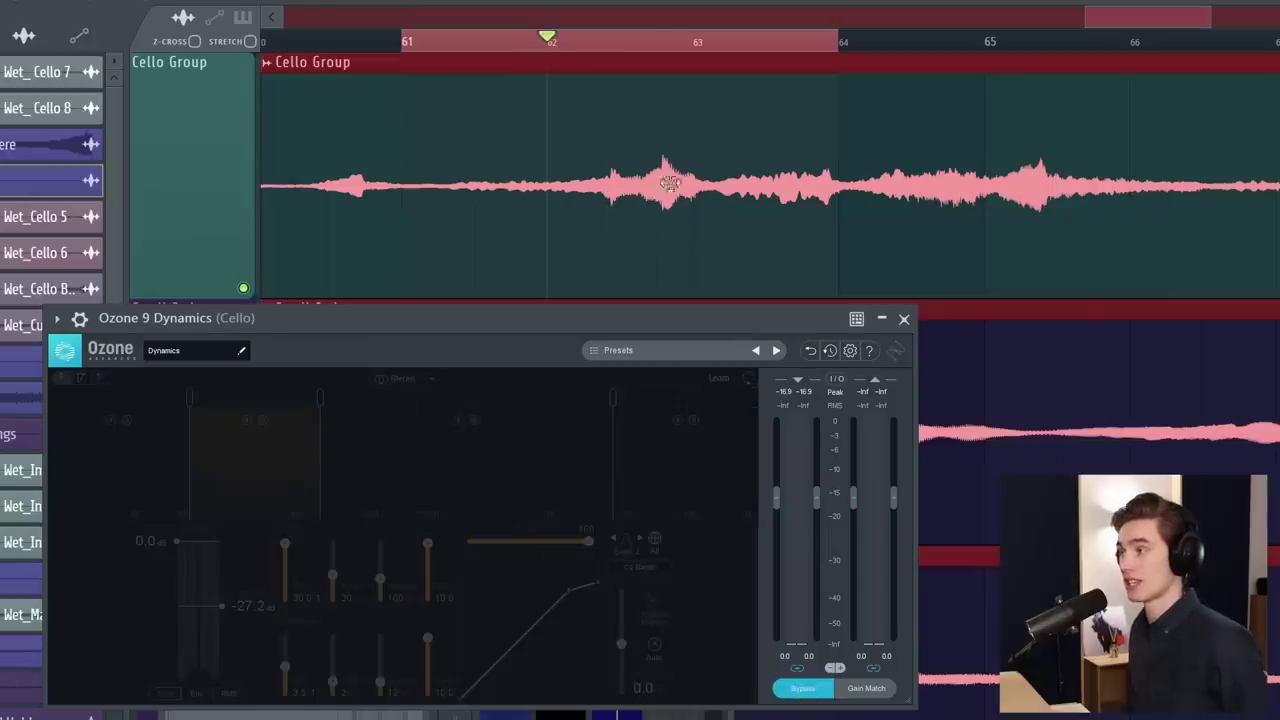
key("space")
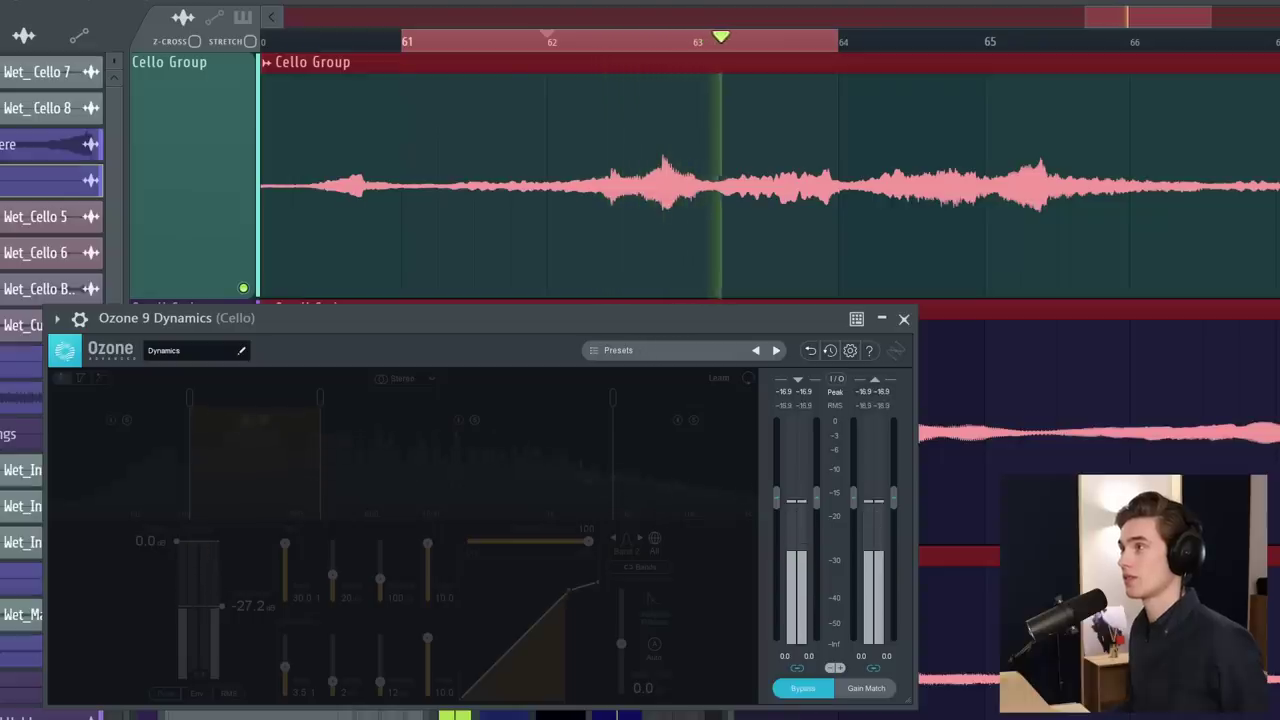
key("space")
key("space")
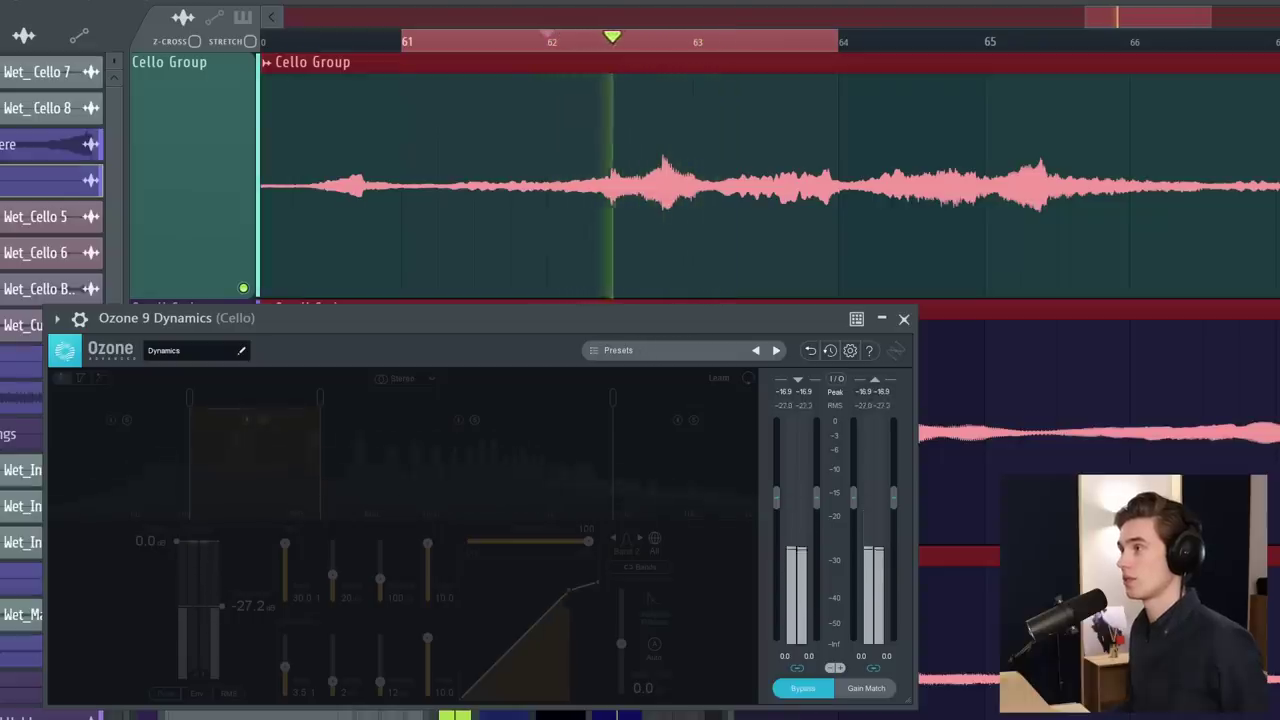
key("space")
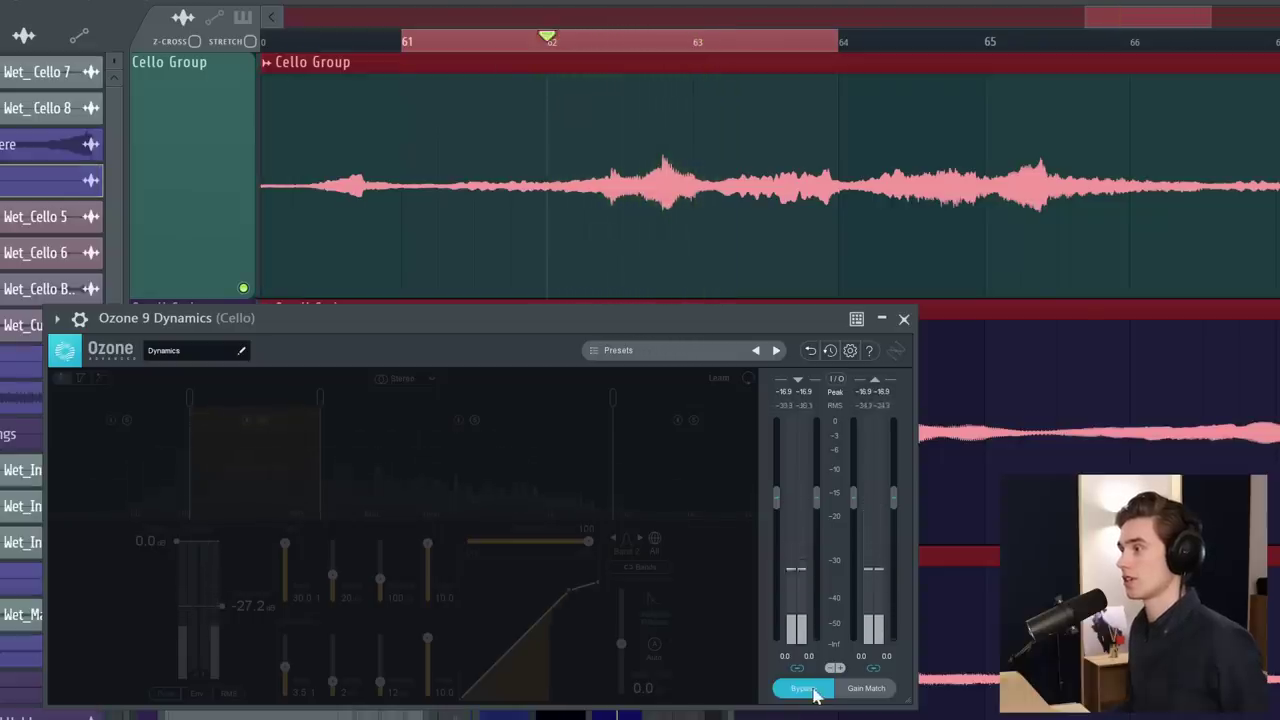
left_click(802, 688)
key("space")
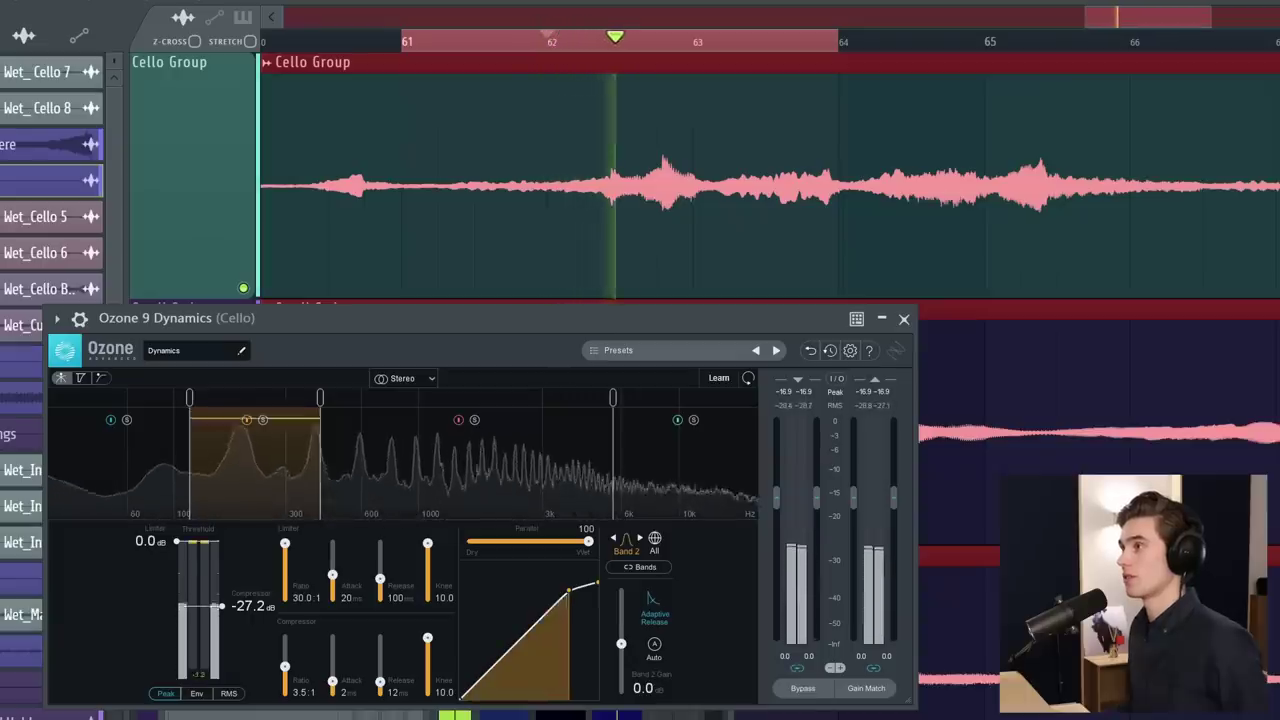
key("space")
key("space")
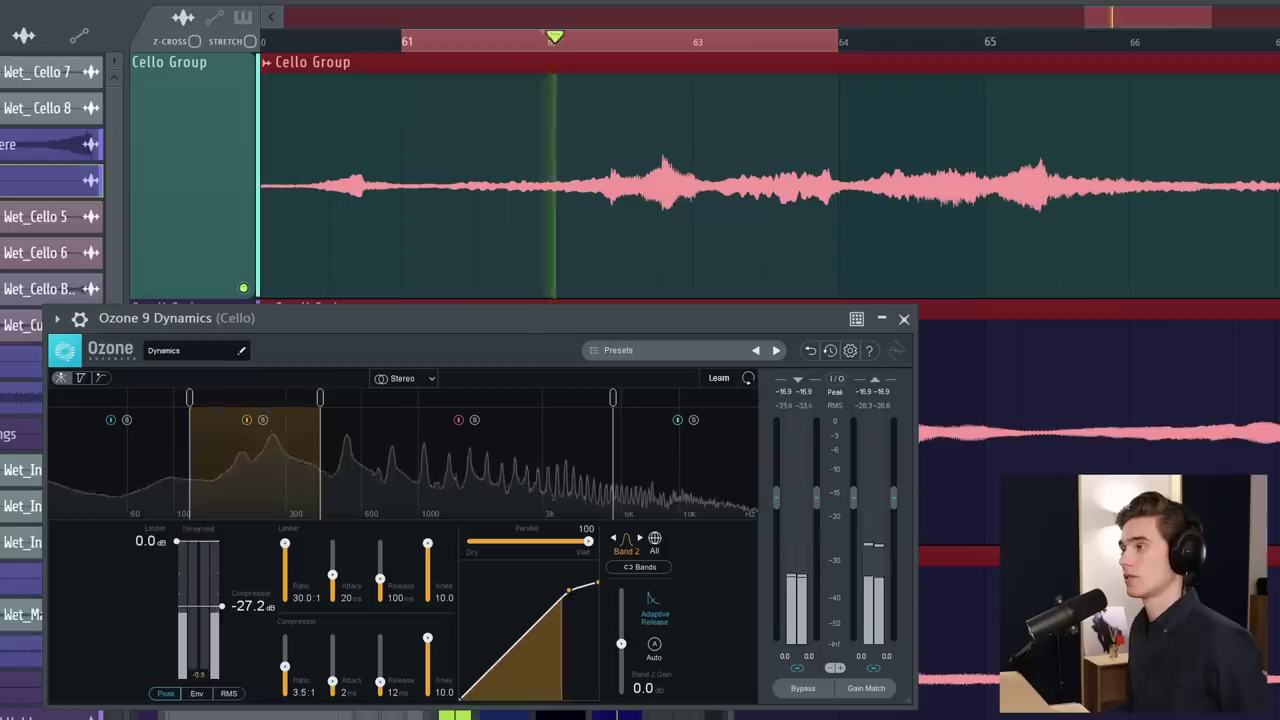
key("space")
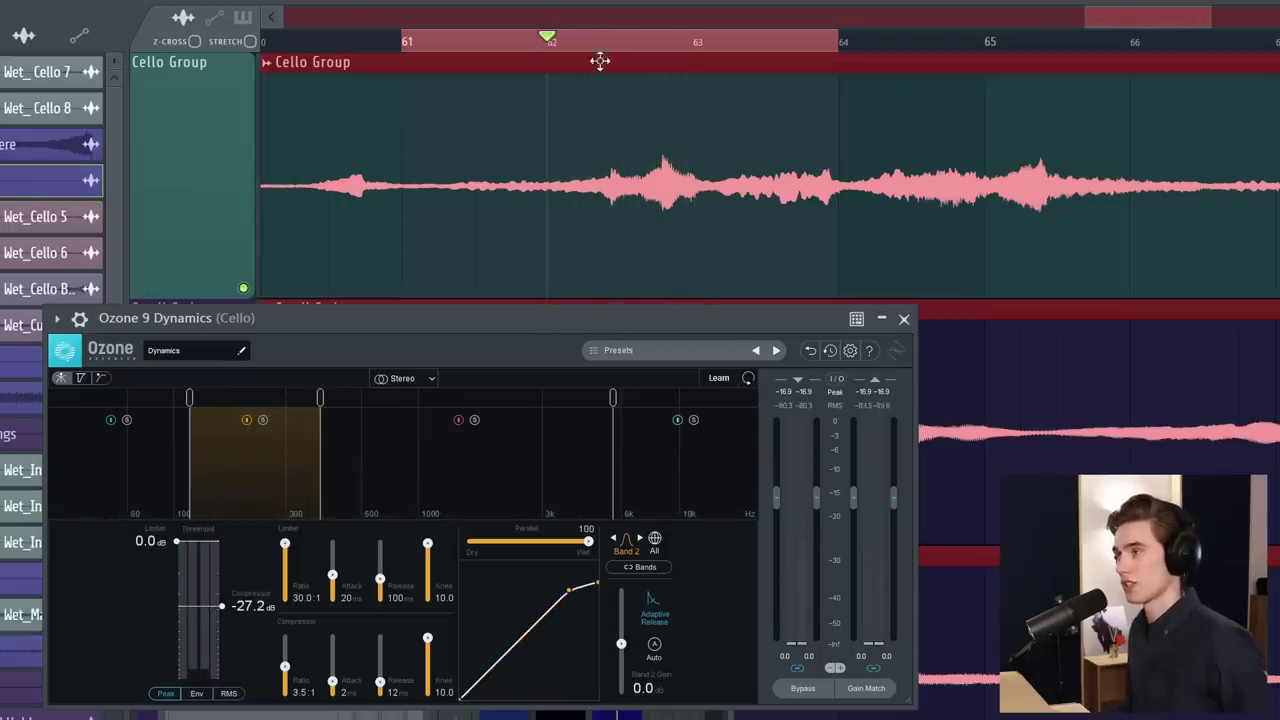
scroll(586, 49, "down", 5)
left_click(803, 688)
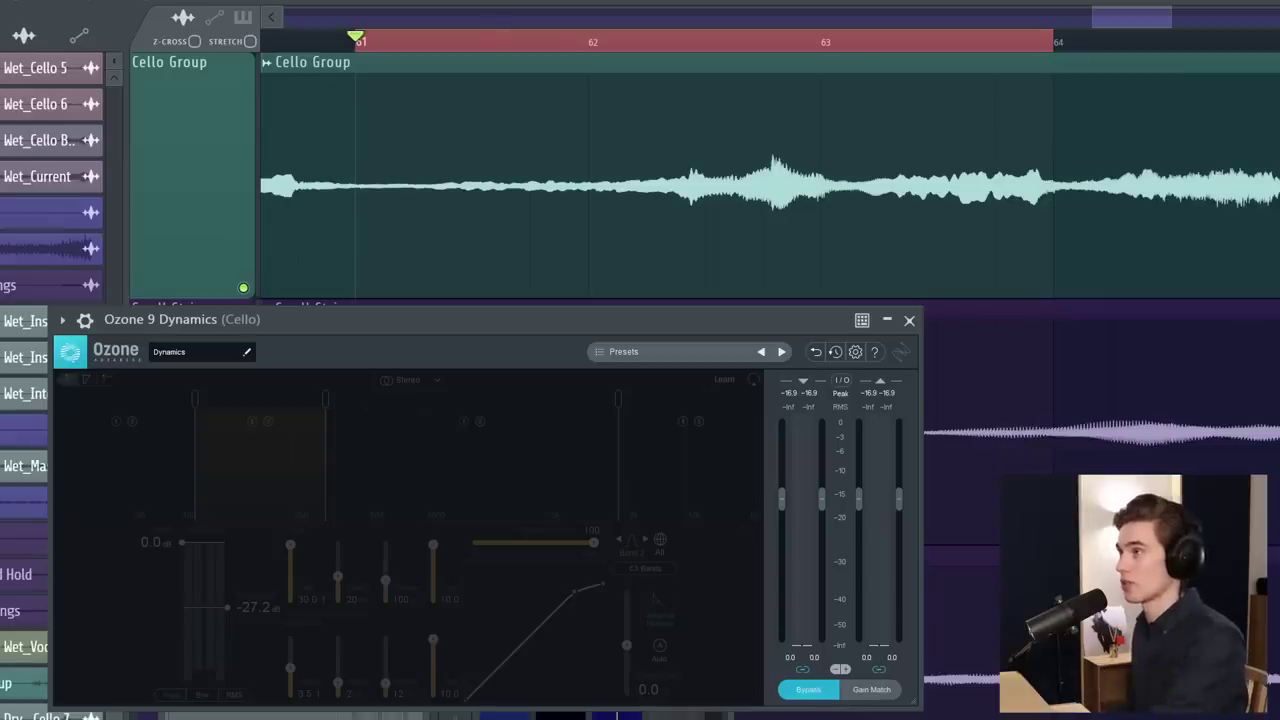
Play the cello once more and switch Ozone Dynamics' Bypass off before stopping
key("space")
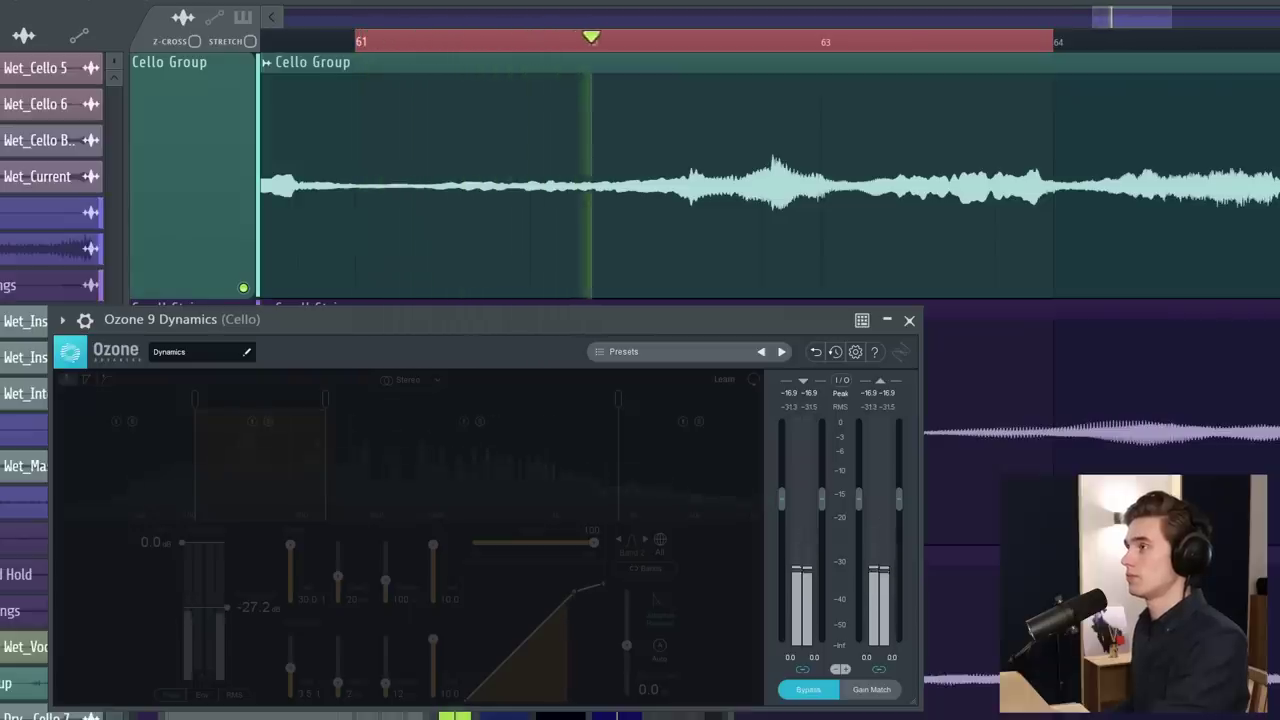
left_click(810, 692)
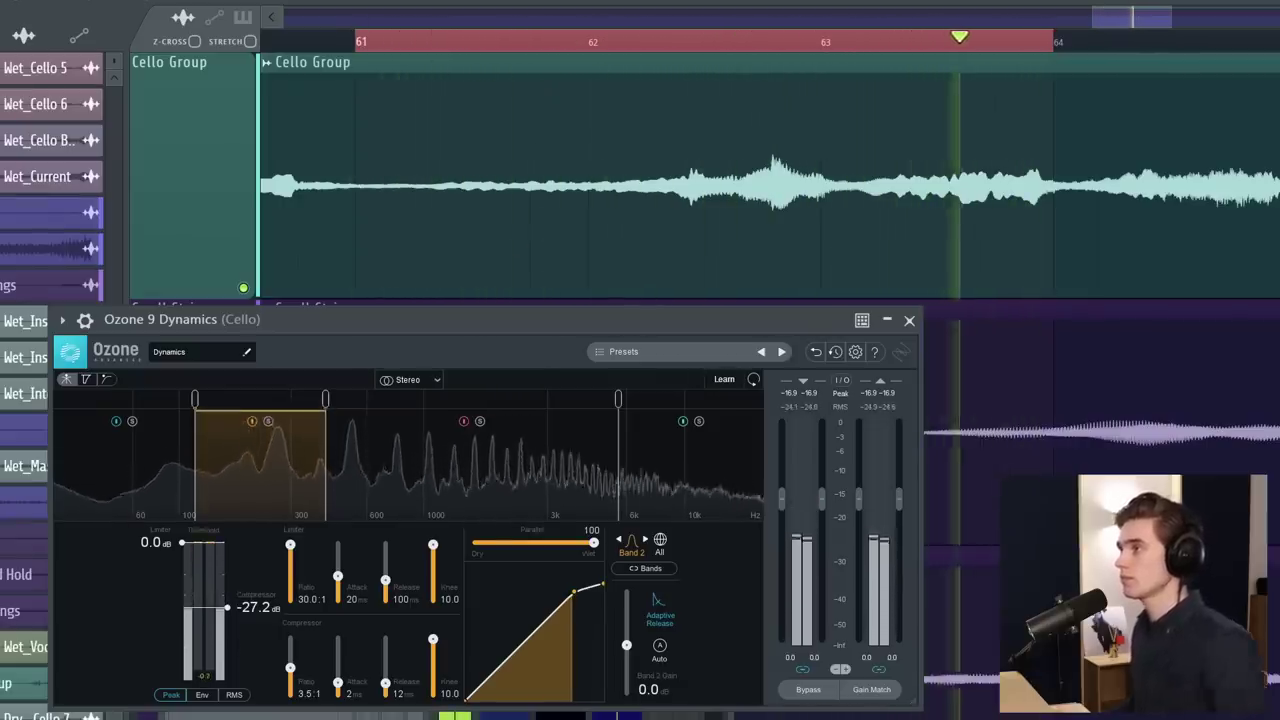
key("space")
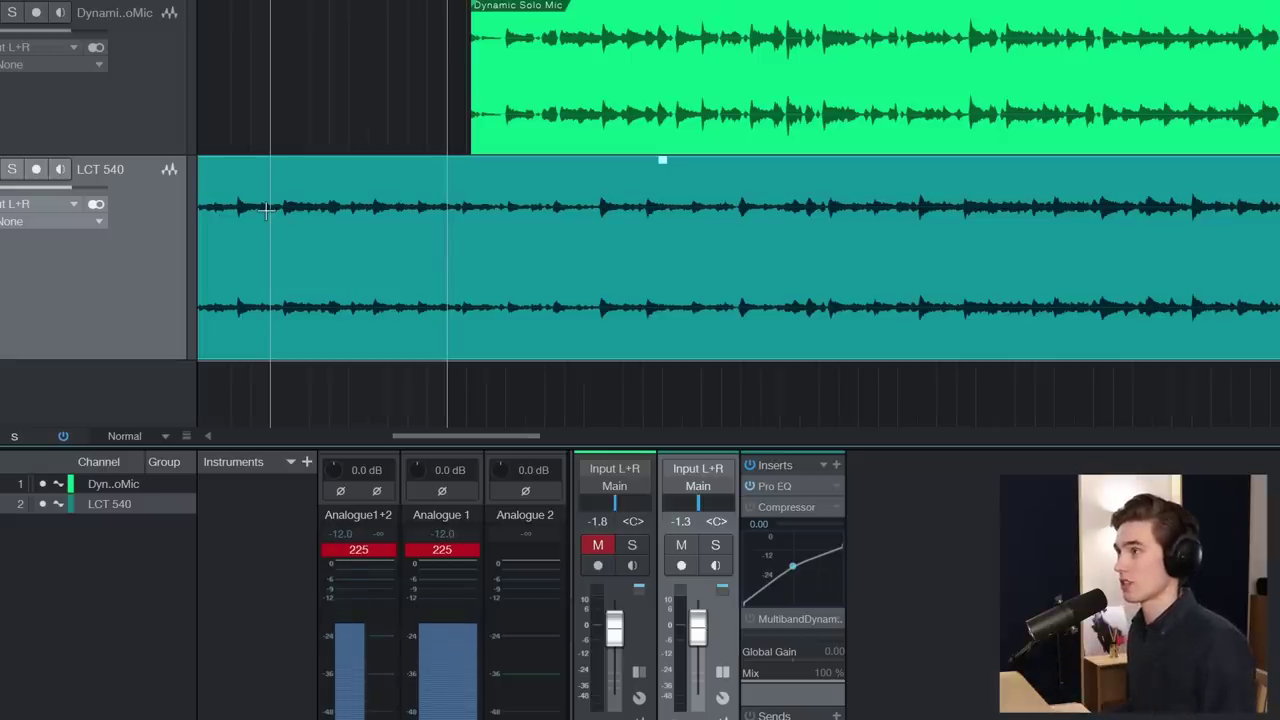
scroll(548, 4, "down", 3)
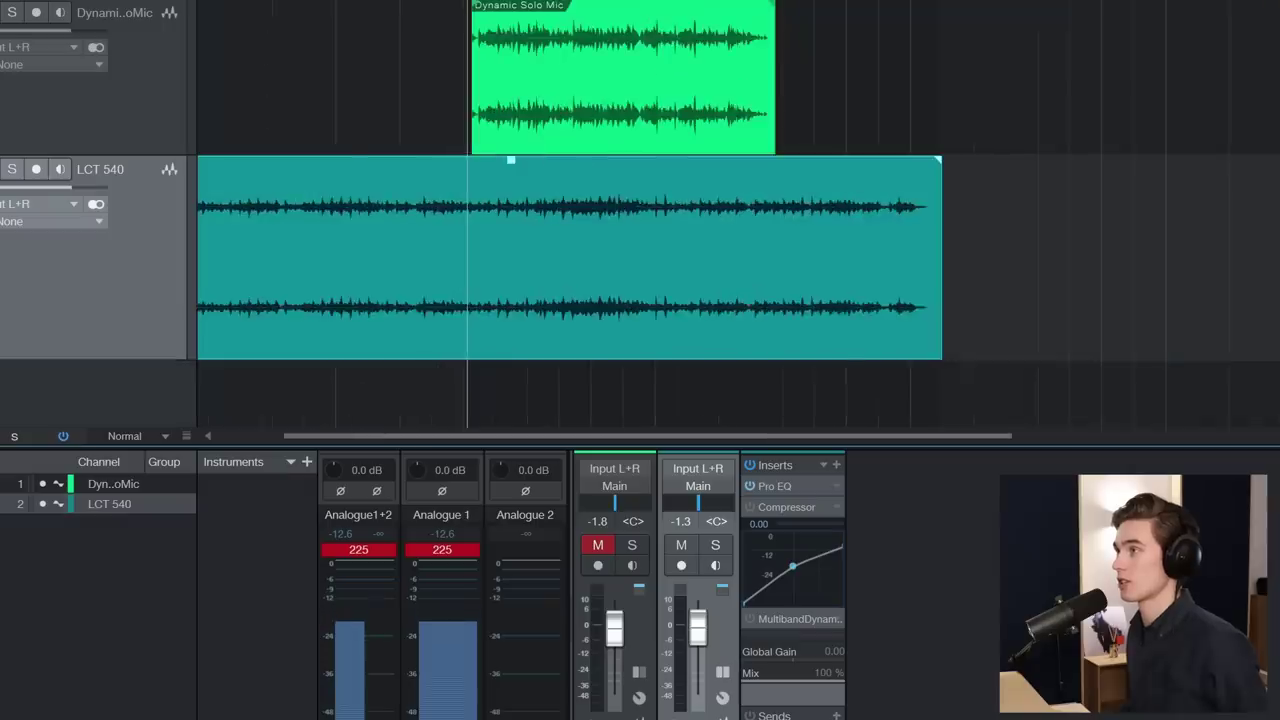
scroll(548, 4, "up", 3)
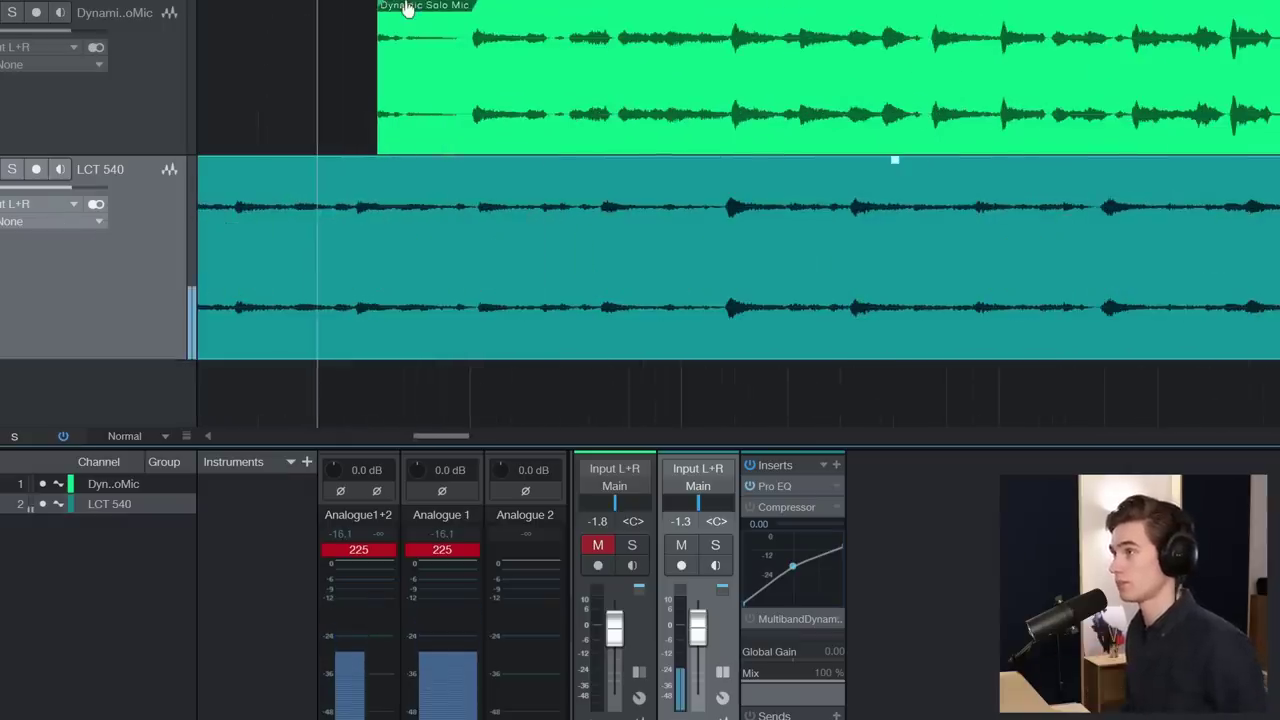
scroll(408, 5, "down", 1)
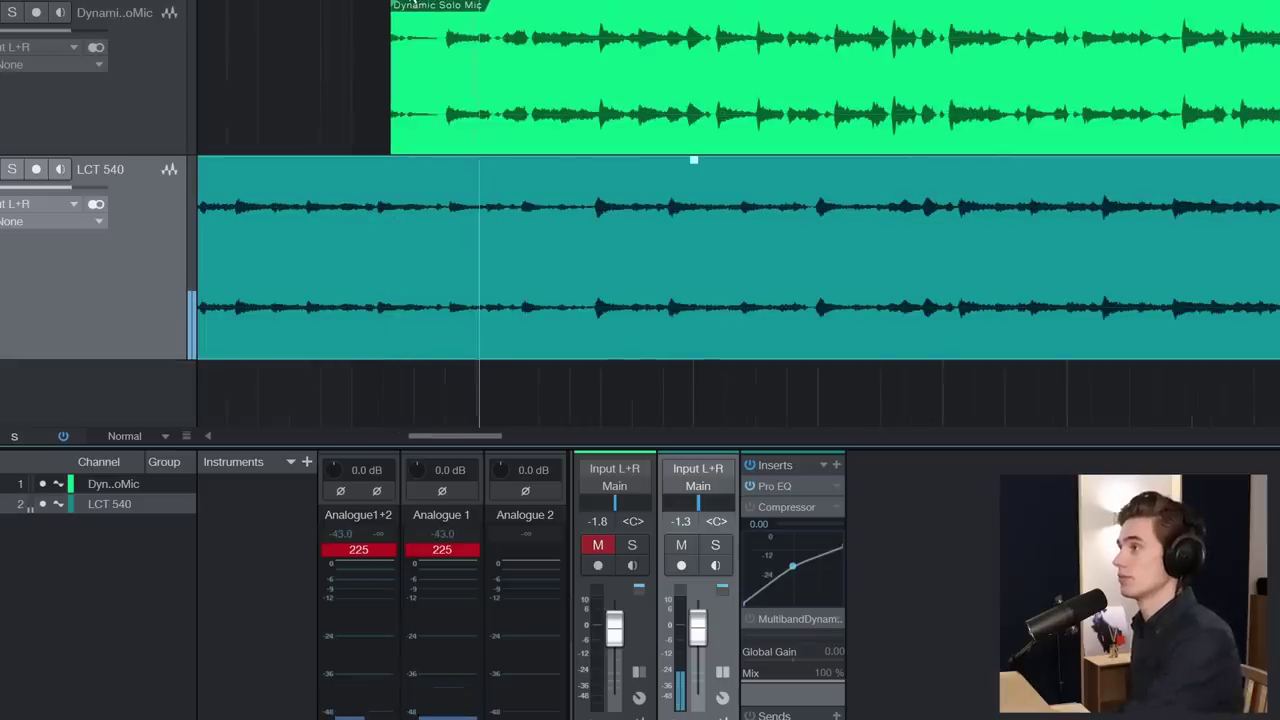
scroll(577, 10, "down", 1)
scroll(577, 10, "up", 2)
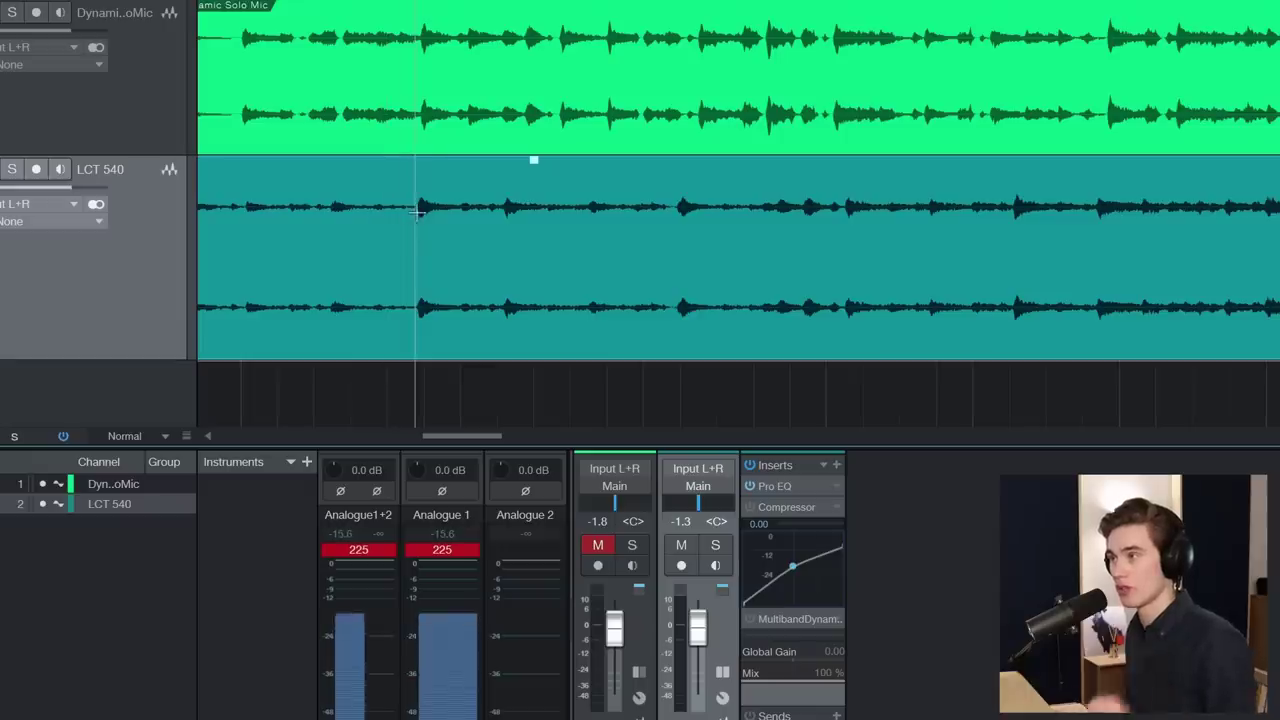
left_click(515, 225)
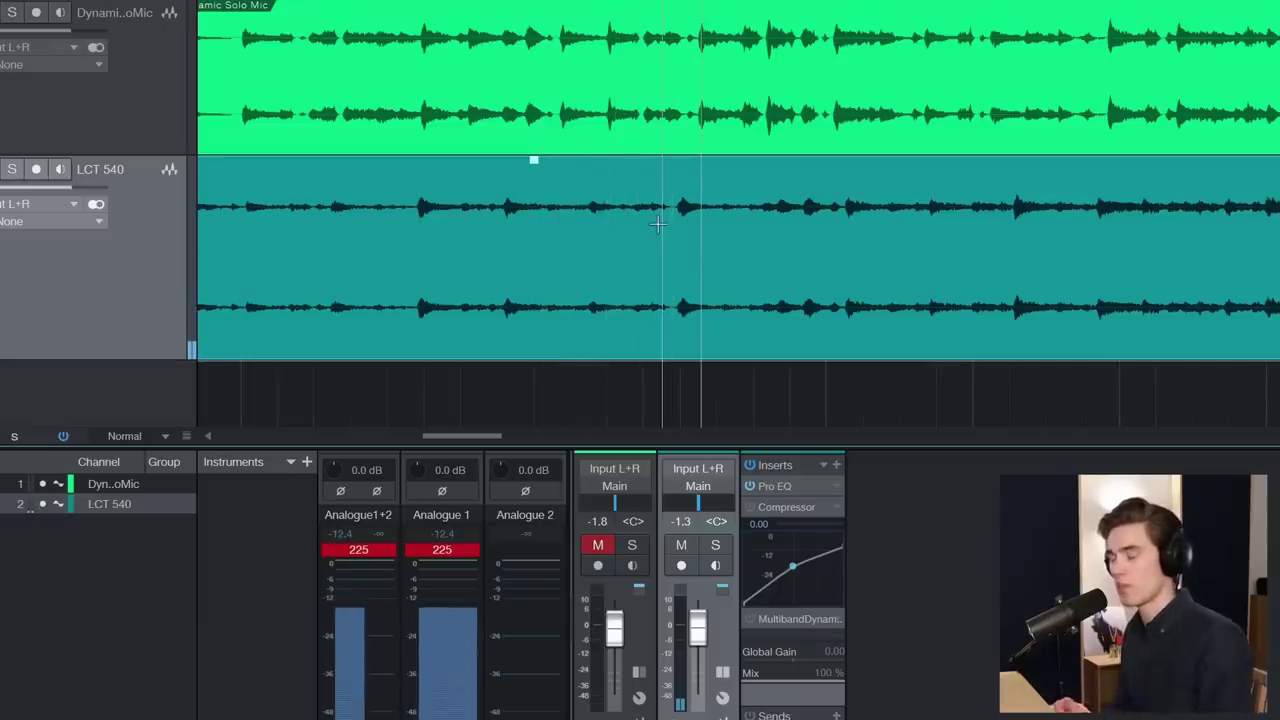
key("space")
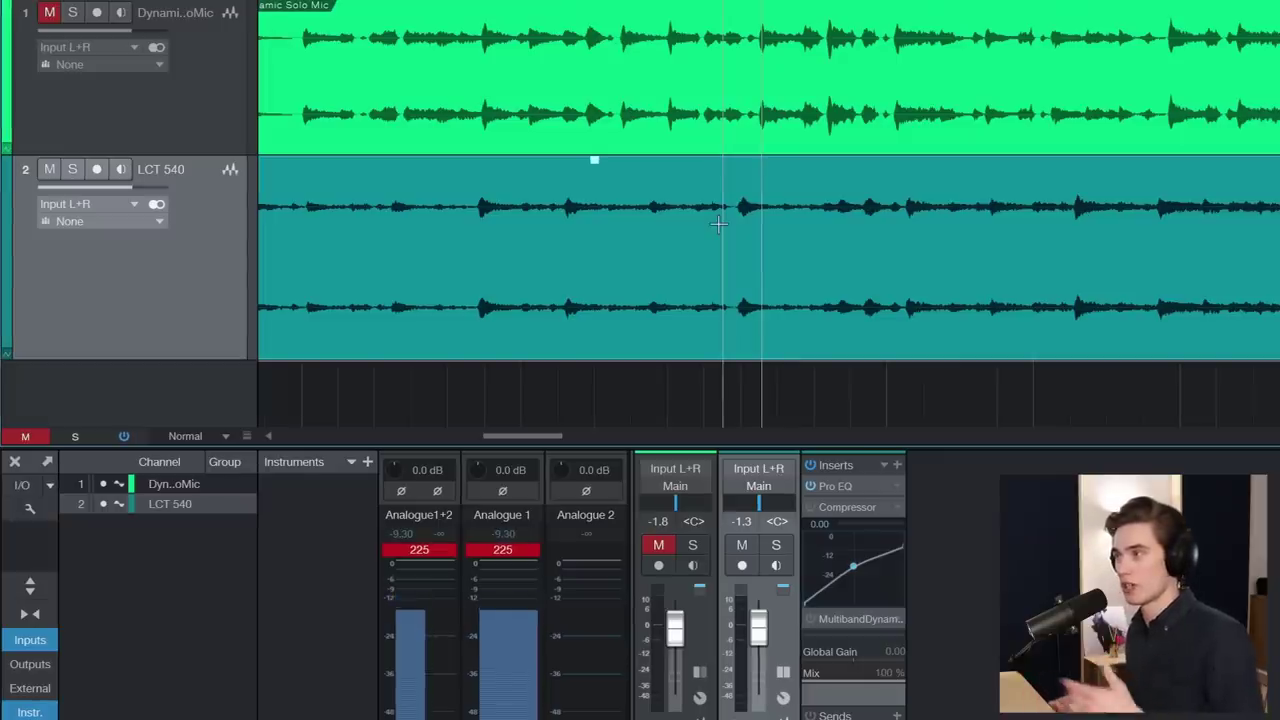
left_click(967, 64)
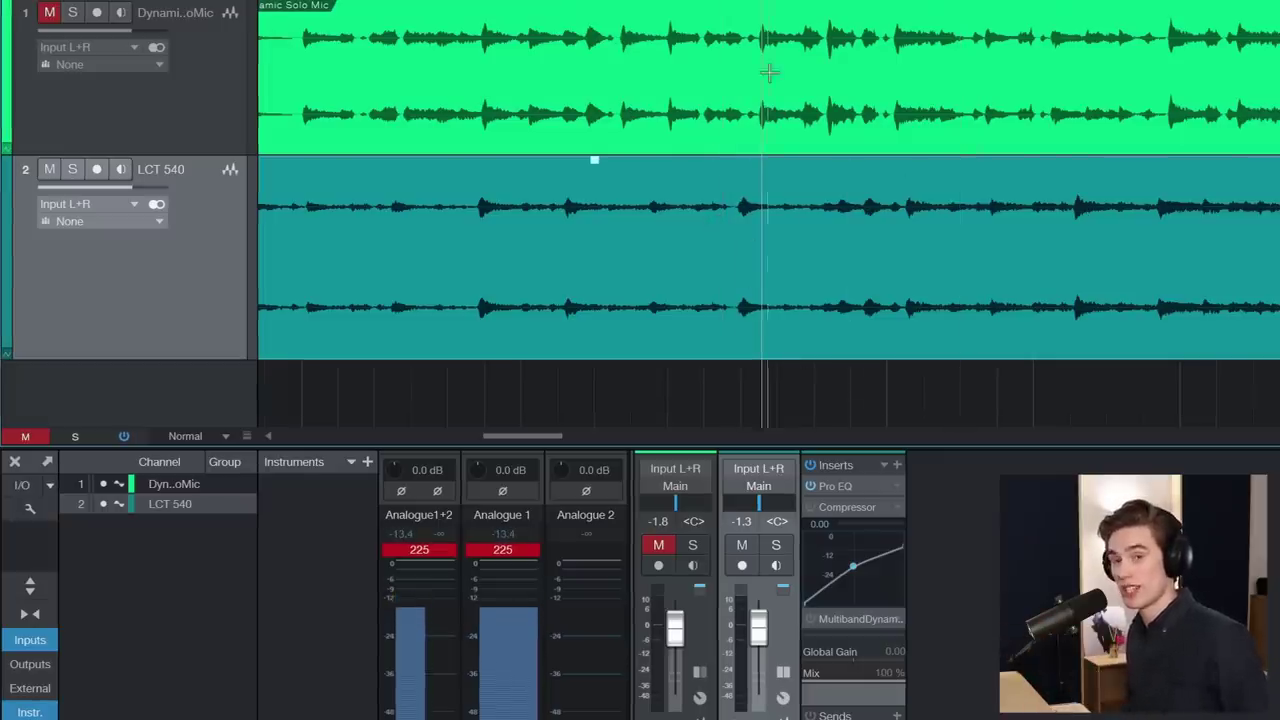
left_click(804, 178)
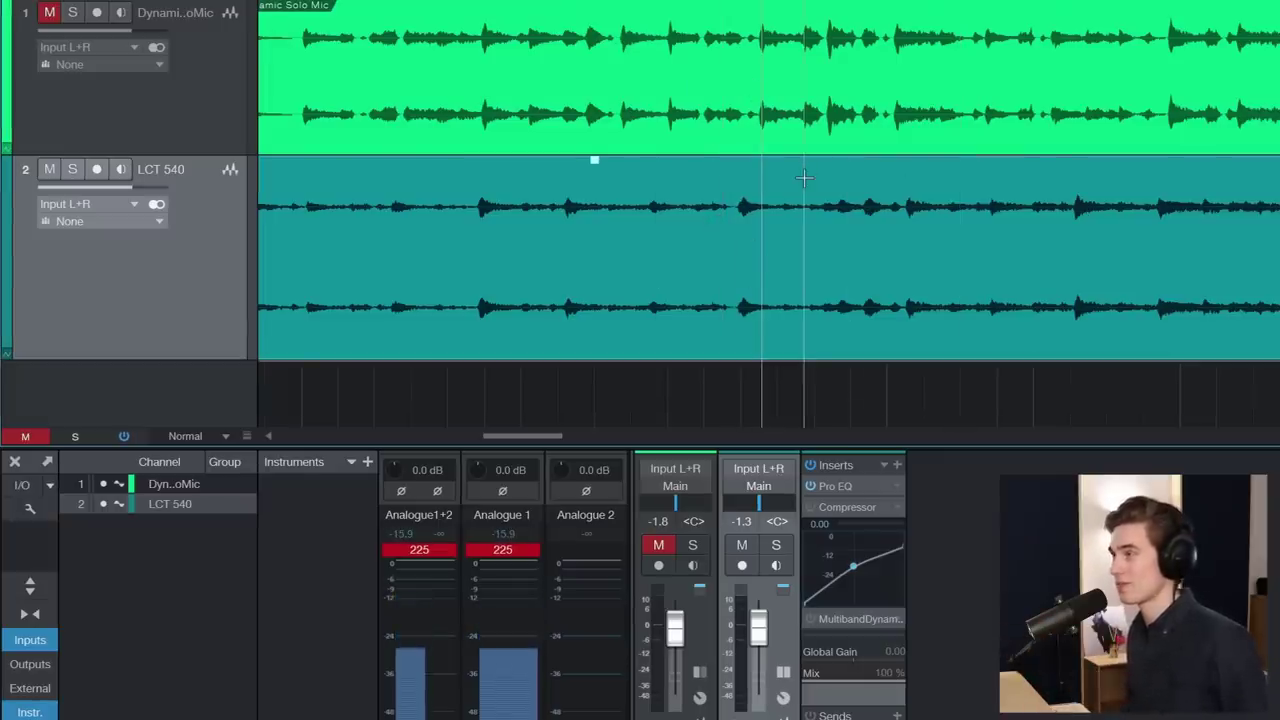
key("space")
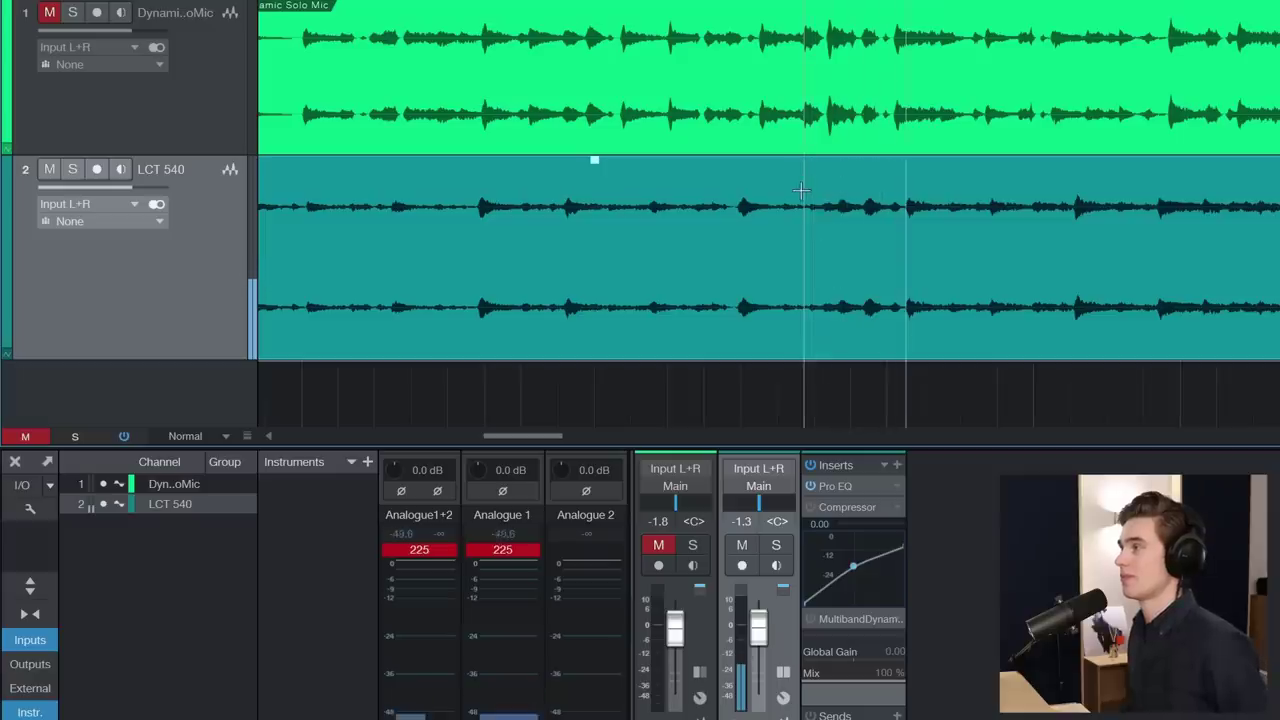
left_click(797, 190)
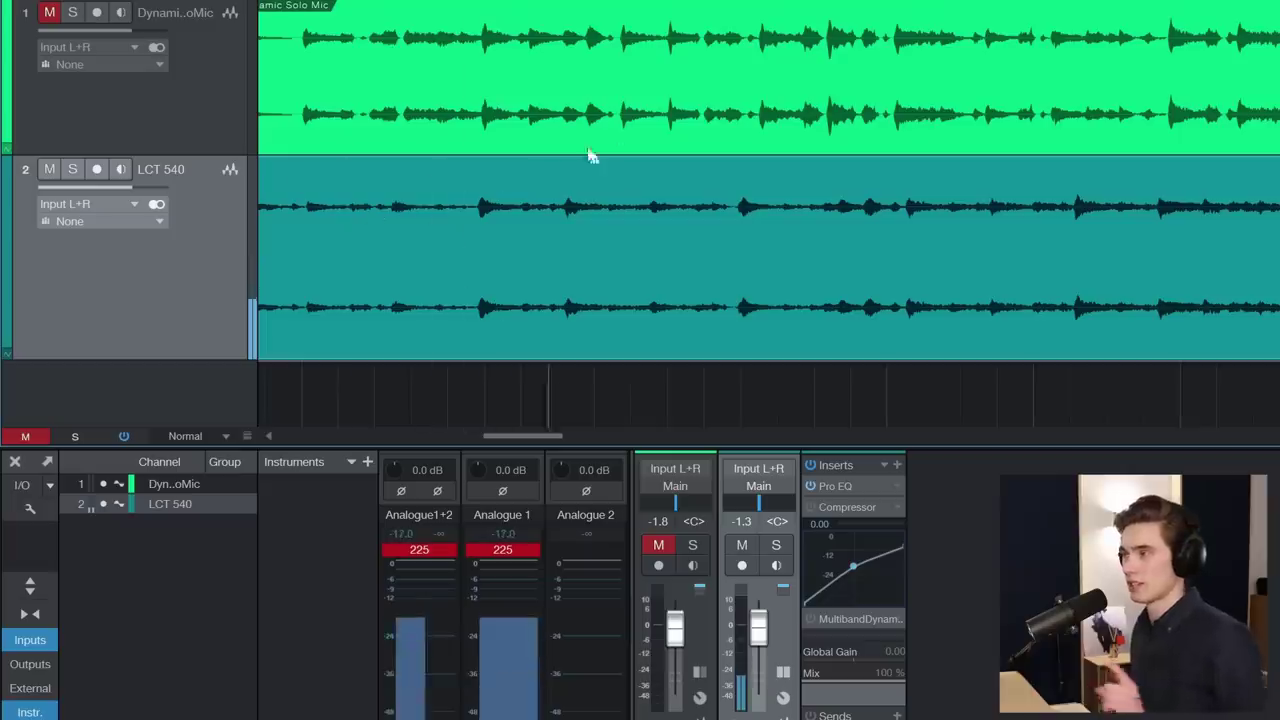
left_click(650, 212)
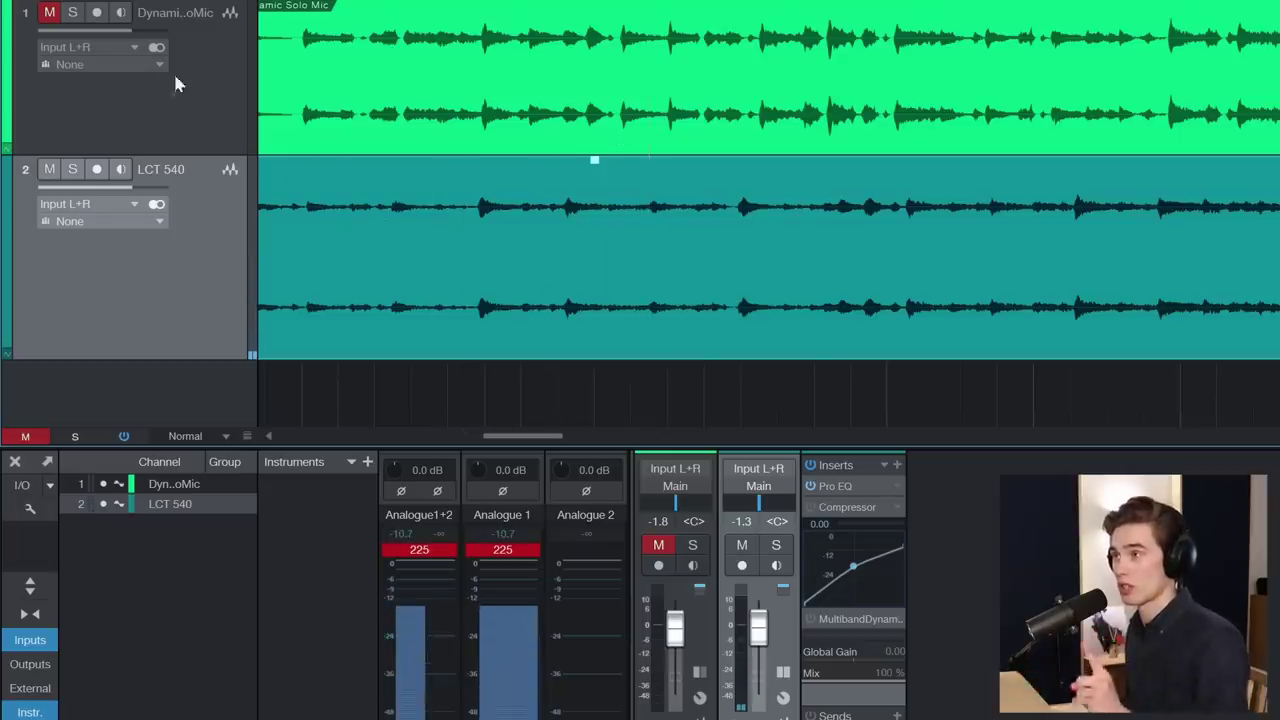
left_click(978, 200)
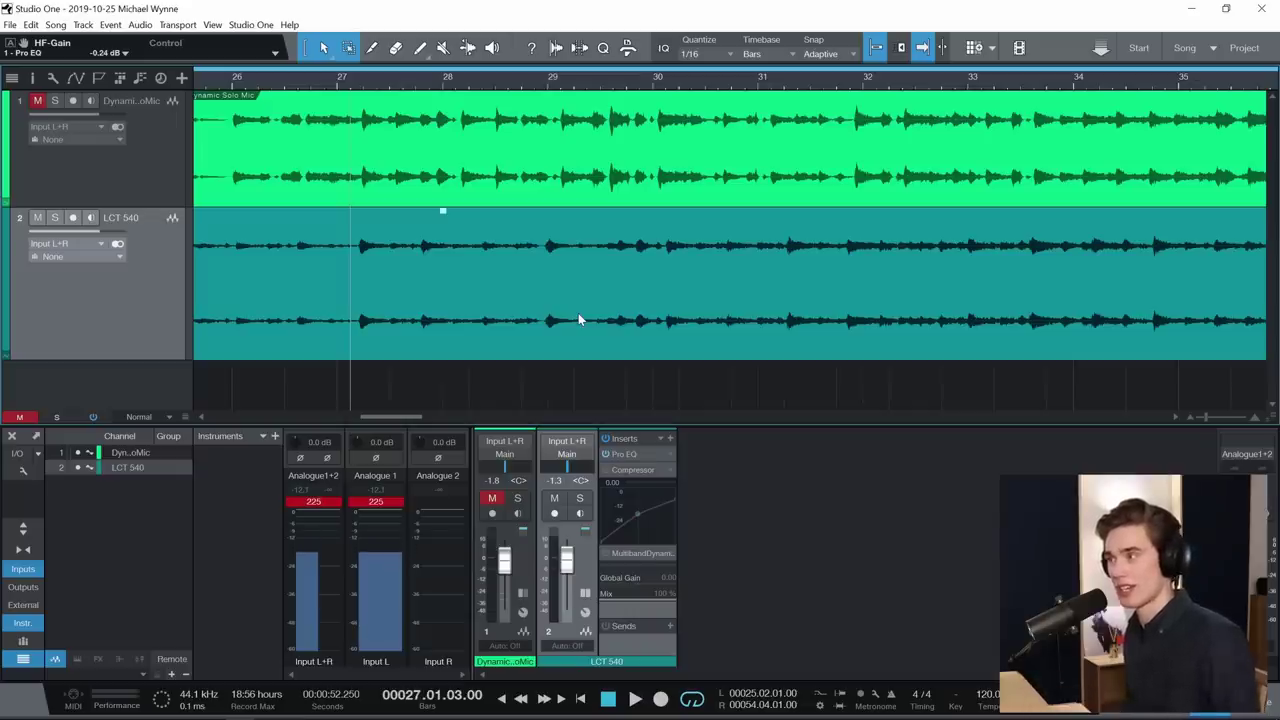
Open the LCT 540 insert plugin and set the Pro EQ high shelf to 0.47 dB at 1.94 kHz
left_click(633, 469)
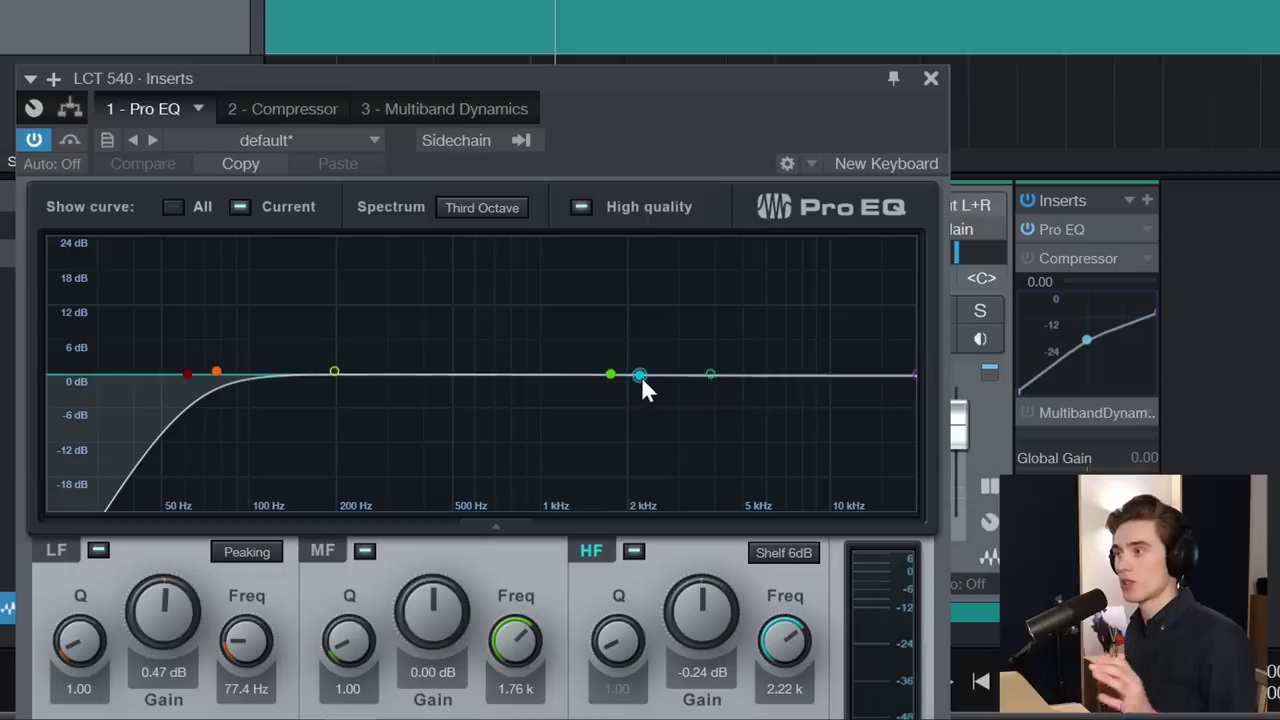
mouse_move(641, 376)
left_mouse_down()
mouse_move(638, 390)
mouse_move(620, 382)
mouse_move(617, 417)
mouse_move(617, 367)
mouse_move(623, 429)
mouse_move(622, 372)
left_mouse_up()
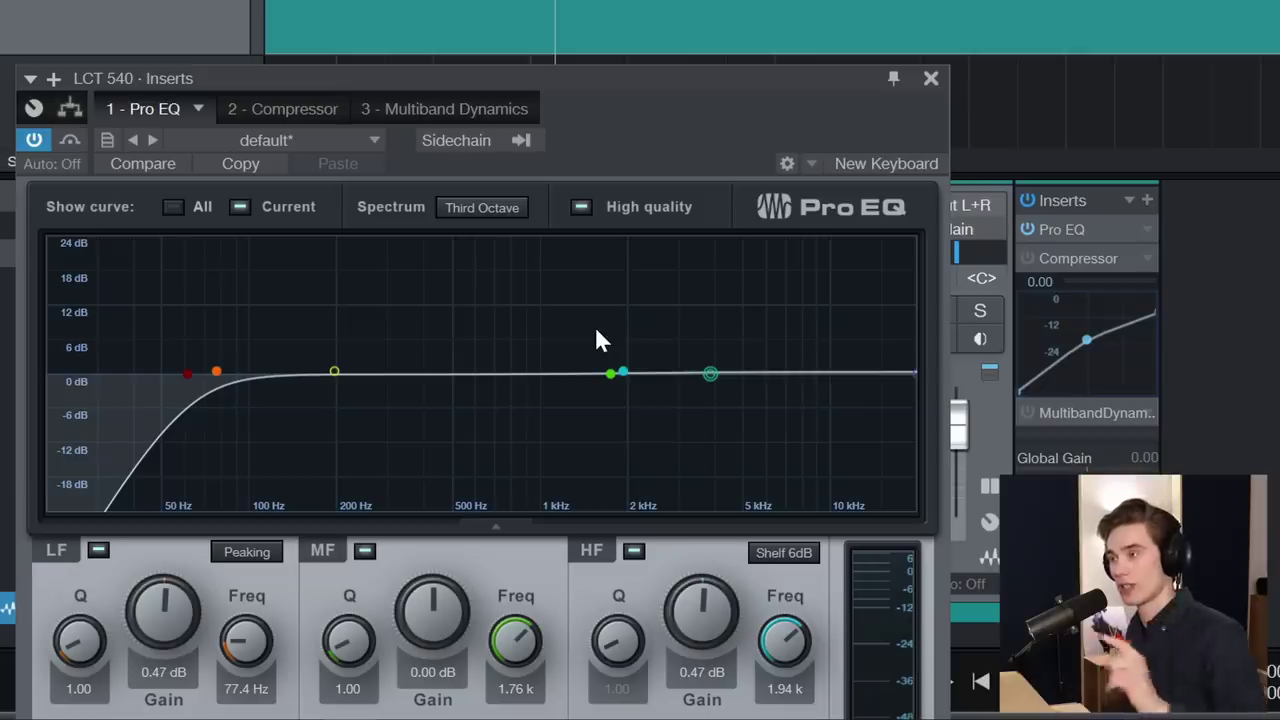
Drag the LCT 540 Pro EQ high shelf further down to -0.24 dB at 1.56 kHz
mouse_move(622, 372)
left_mouse_down()
mouse_move(588, 406)
mouse_move(599, 380)
mouse_move(596, 422)
mouse_move(603, 358)
mouse_move(588, 424)
mouse_move(592, 366)
mouse_move(586, 400)
mouse_move(597, 375)
left_mouse_up()
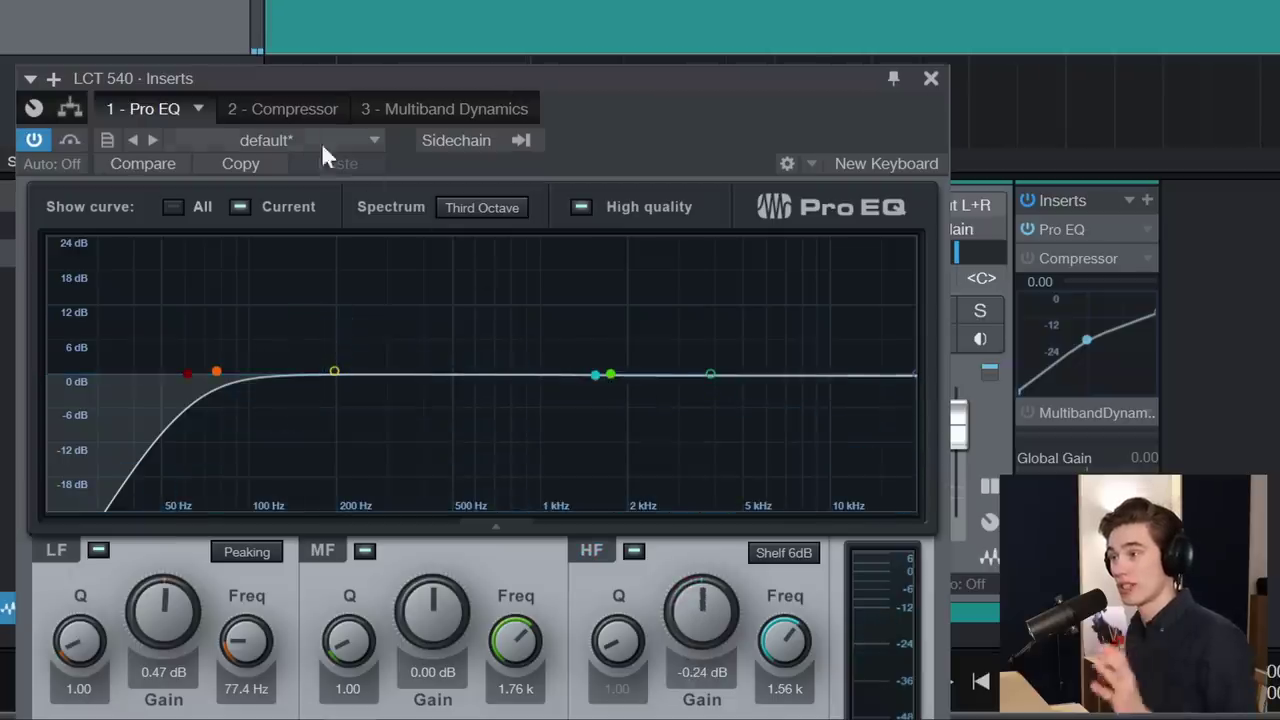
Turn on the Compressor and set playback to start just before bar 27
left_click(265, 107)
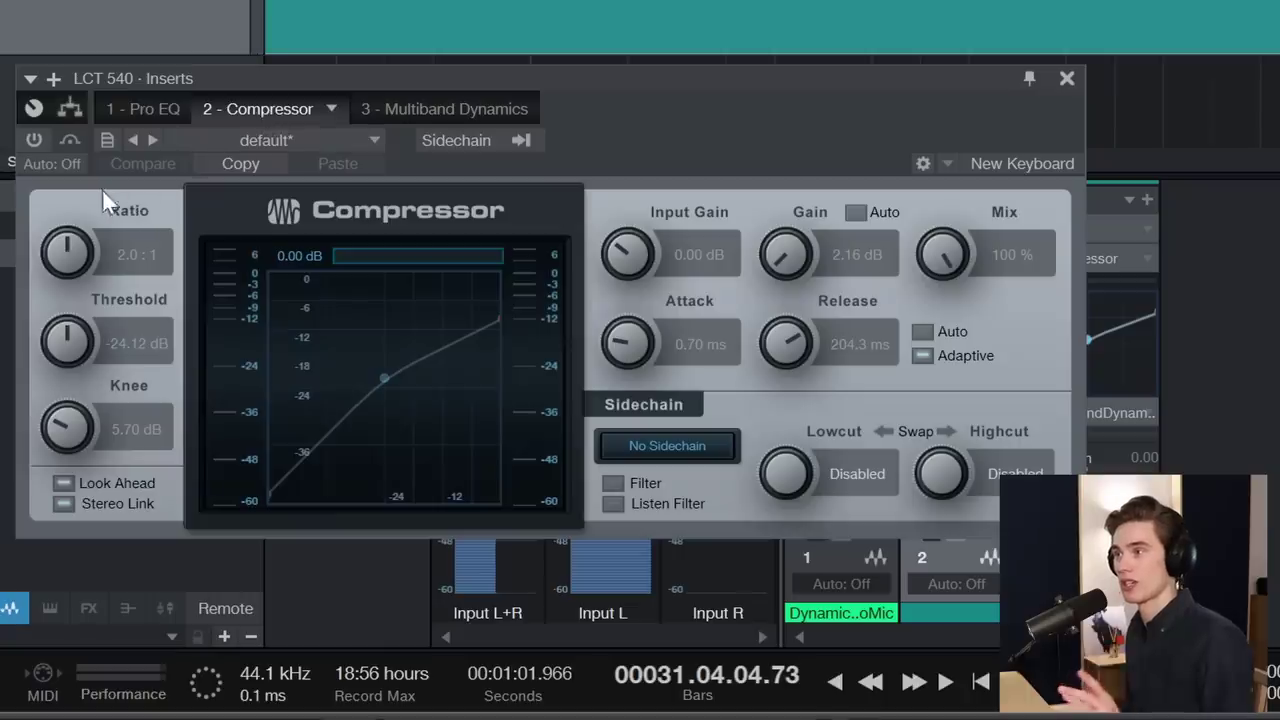
left_click(33, 141)
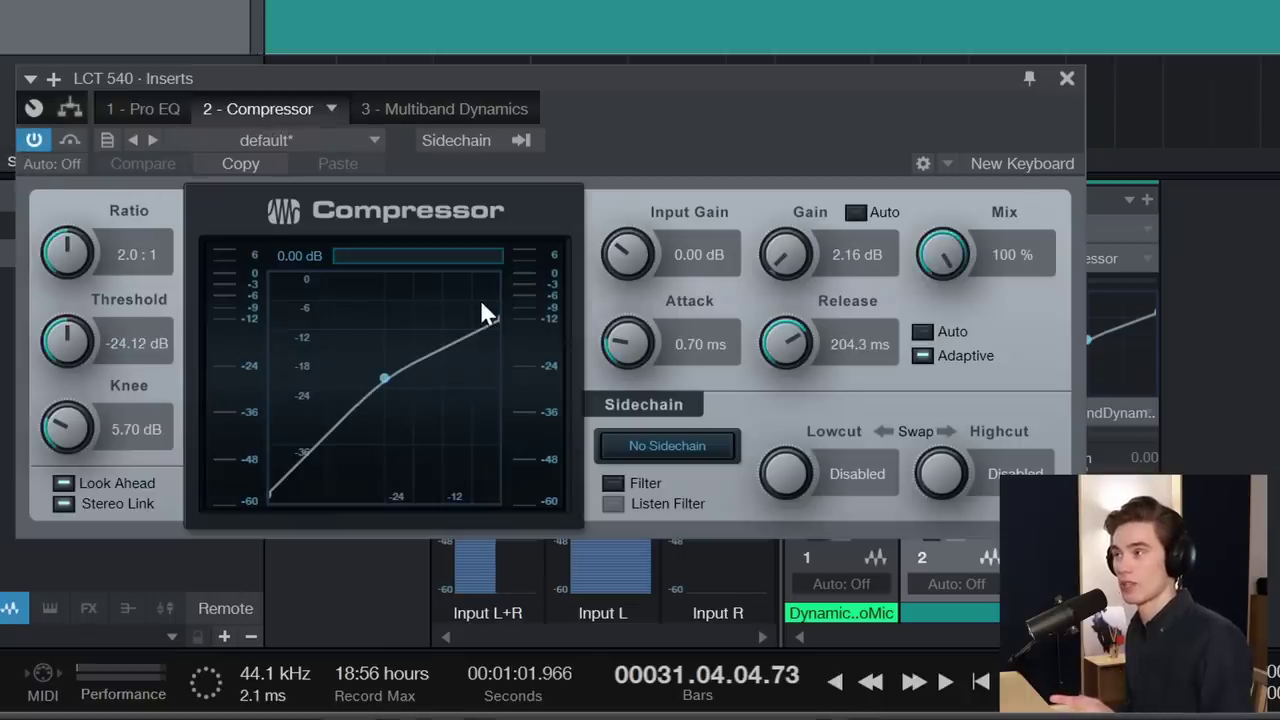
left_click(554, 10)
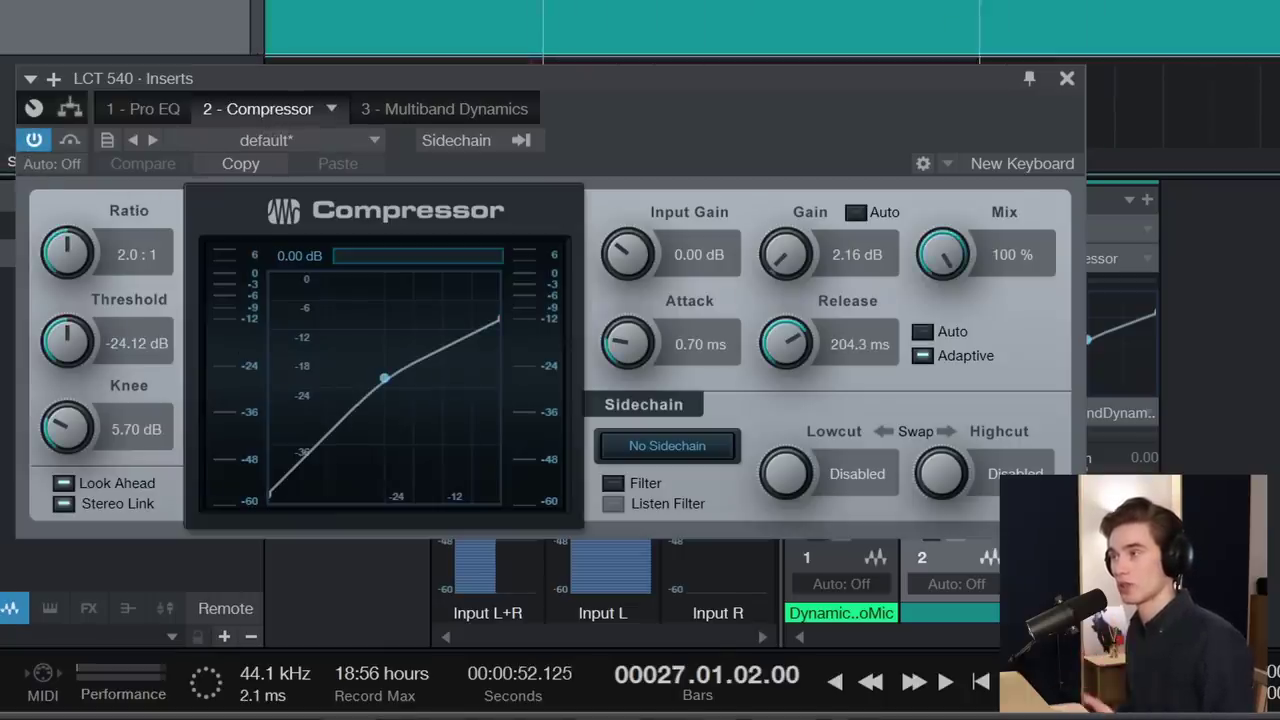
left_click(494, 10)
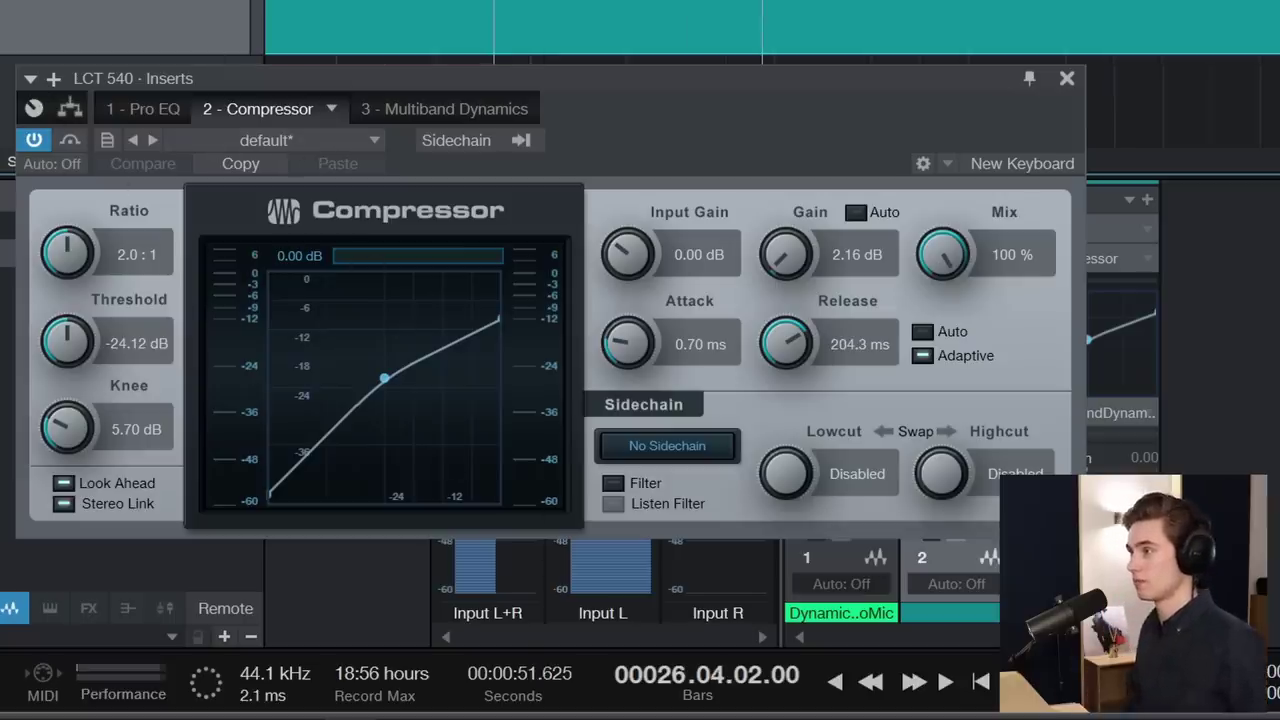
Play the guitar with the Compressor on and off, then leave it bypassed
key("space")
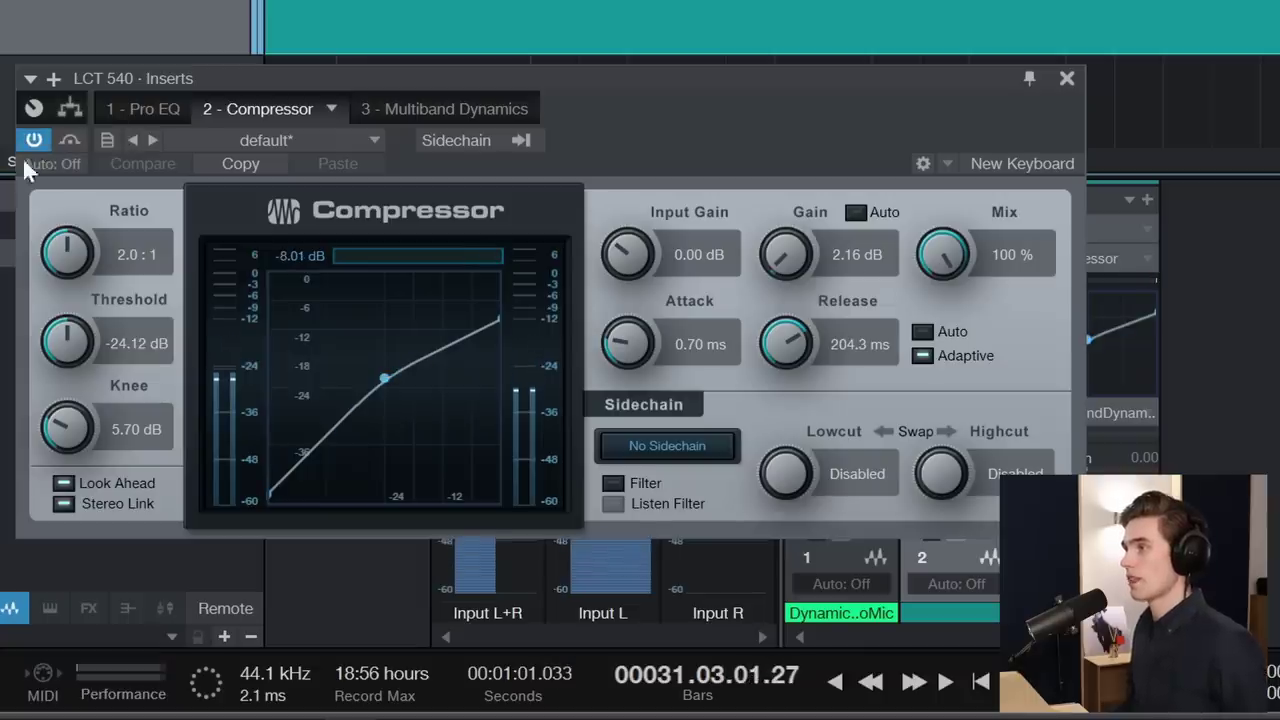
key("KP_0")
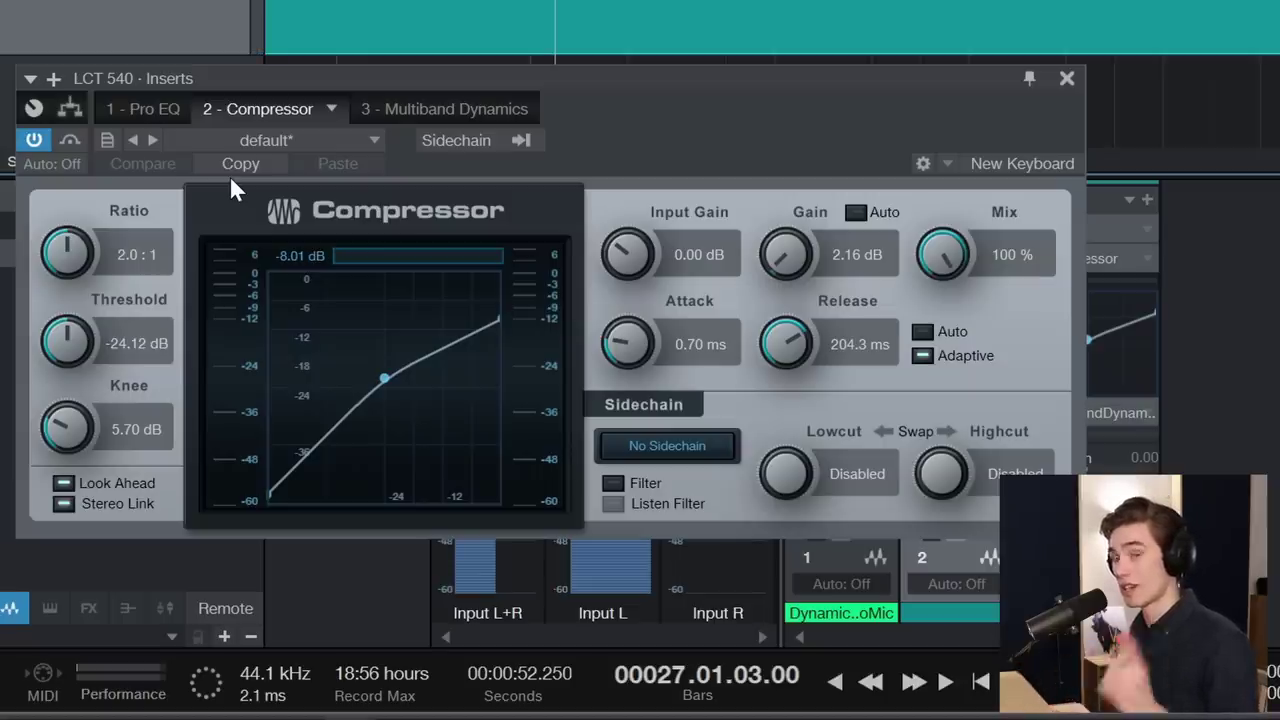
key("space")
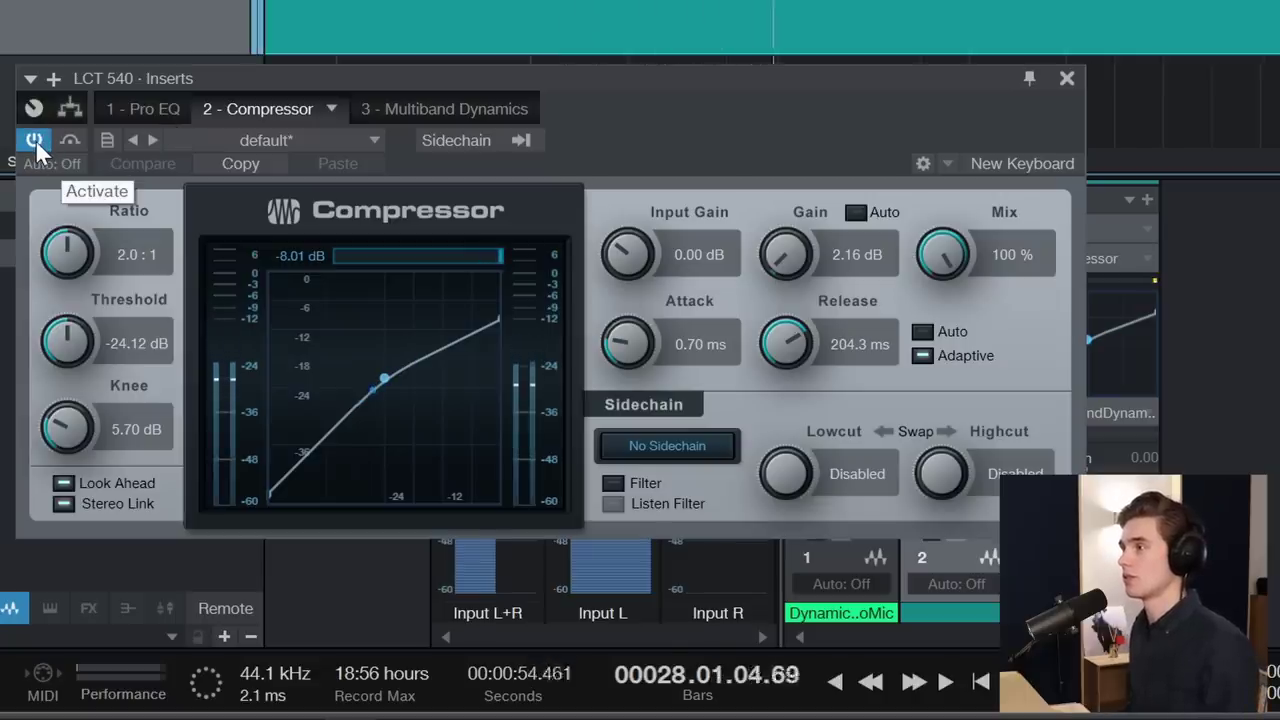
left_click(36, 146)
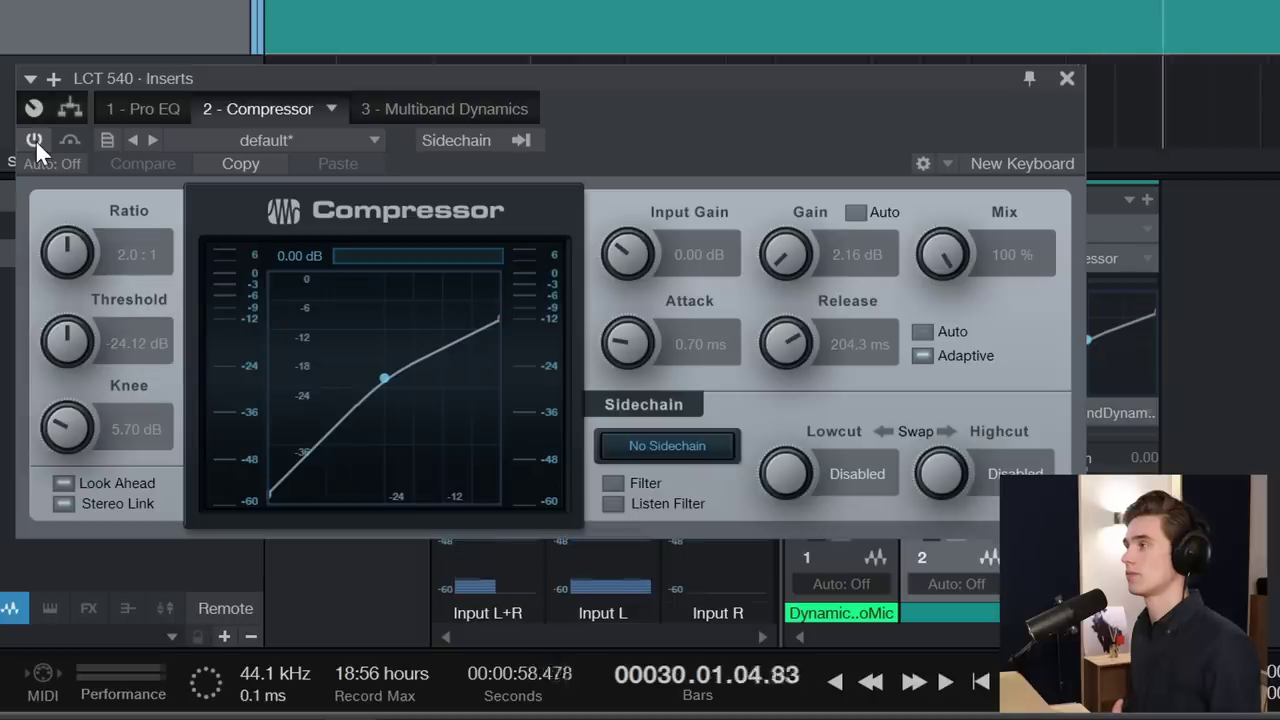
left_click(35, 139)
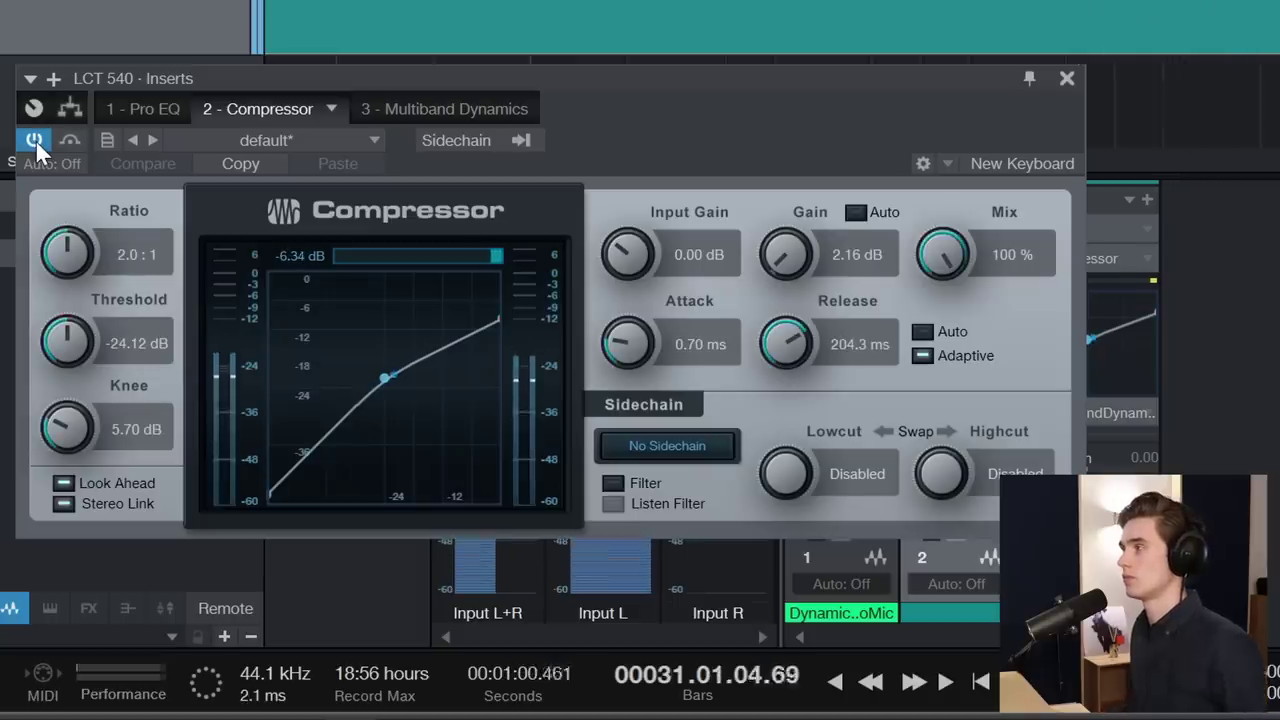
left_click(35, 141)
key("space")
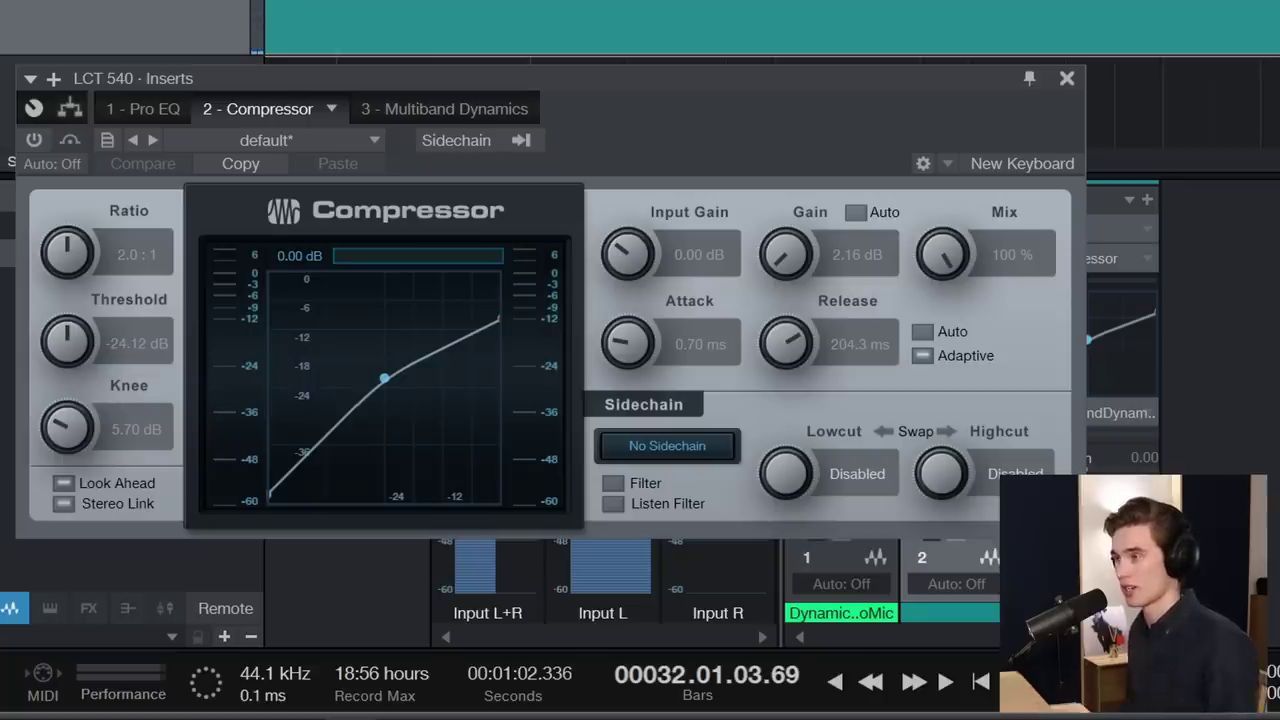
left_click(458, 105)
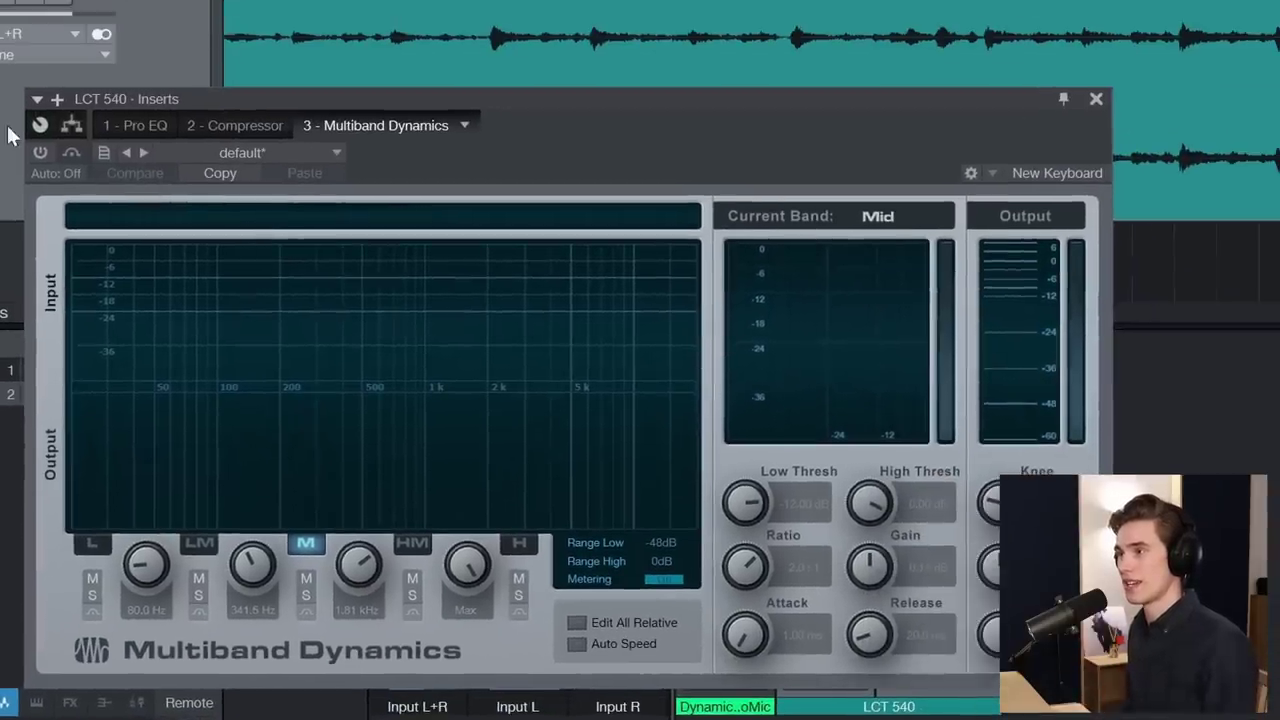
Switch on Multiband Dynamics and audition the Low band in solo
left_click(40, 151)
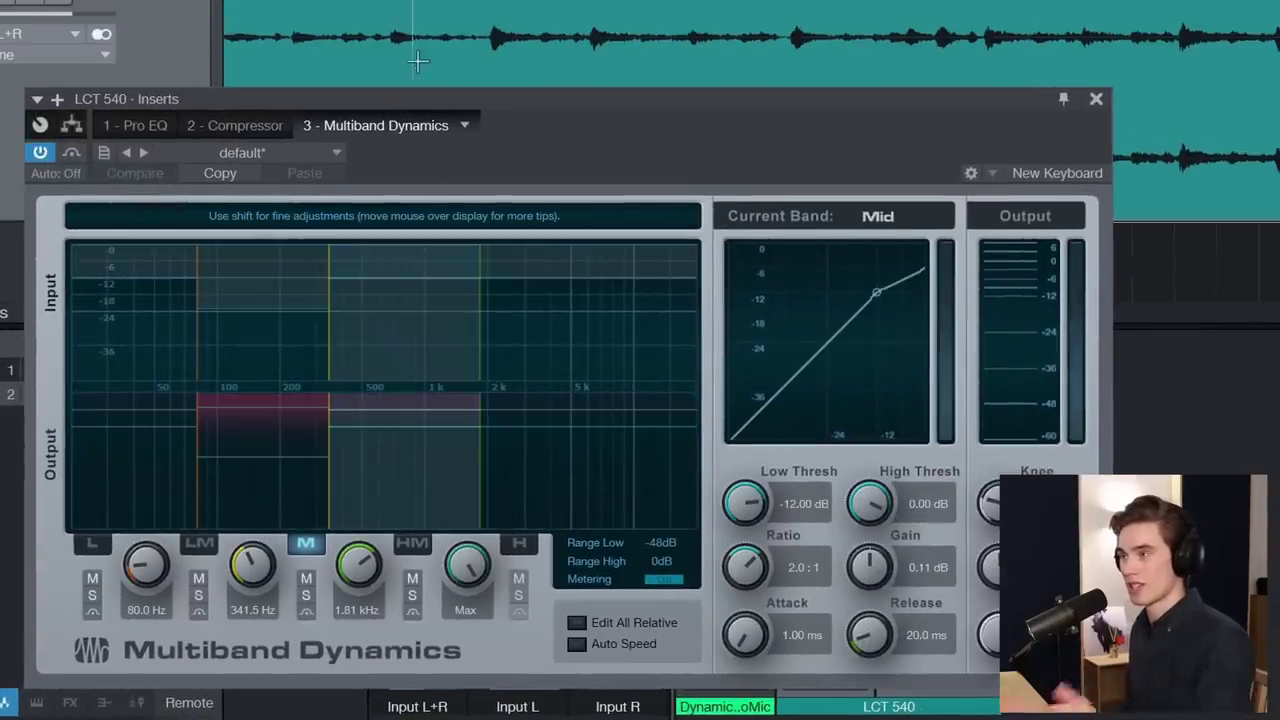
left_click(291, 443)
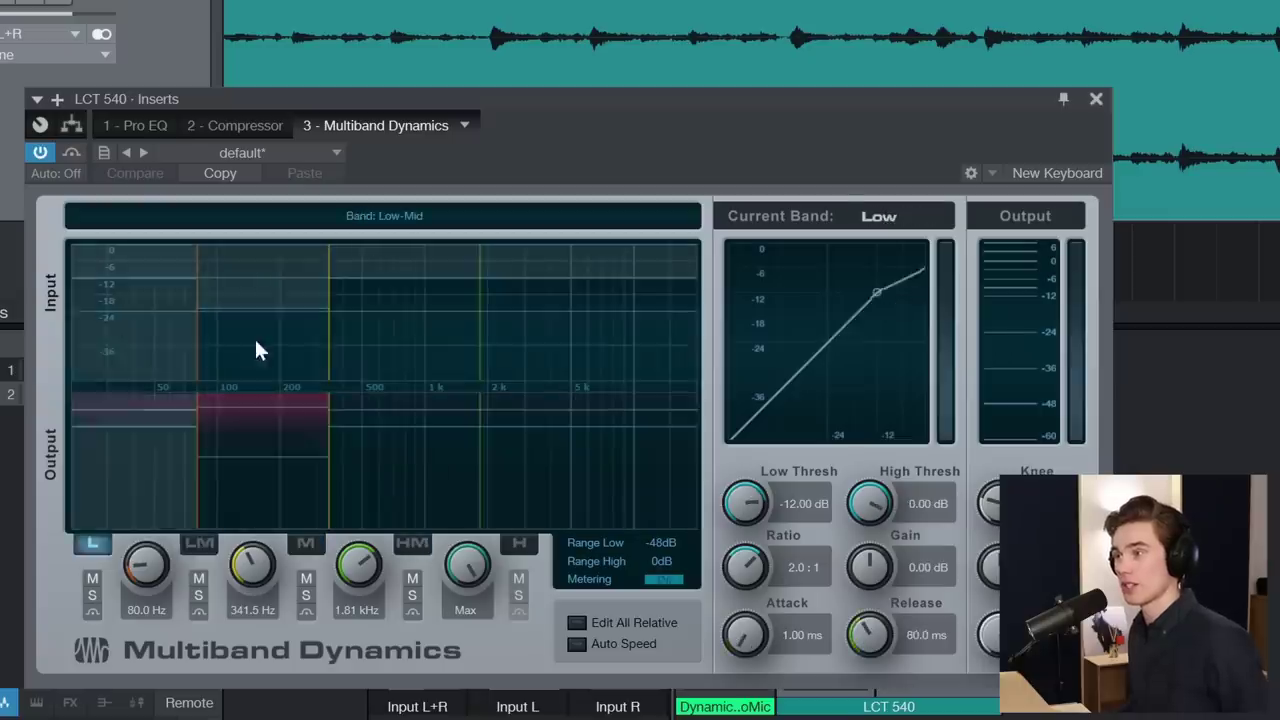
left_click(147, 326)
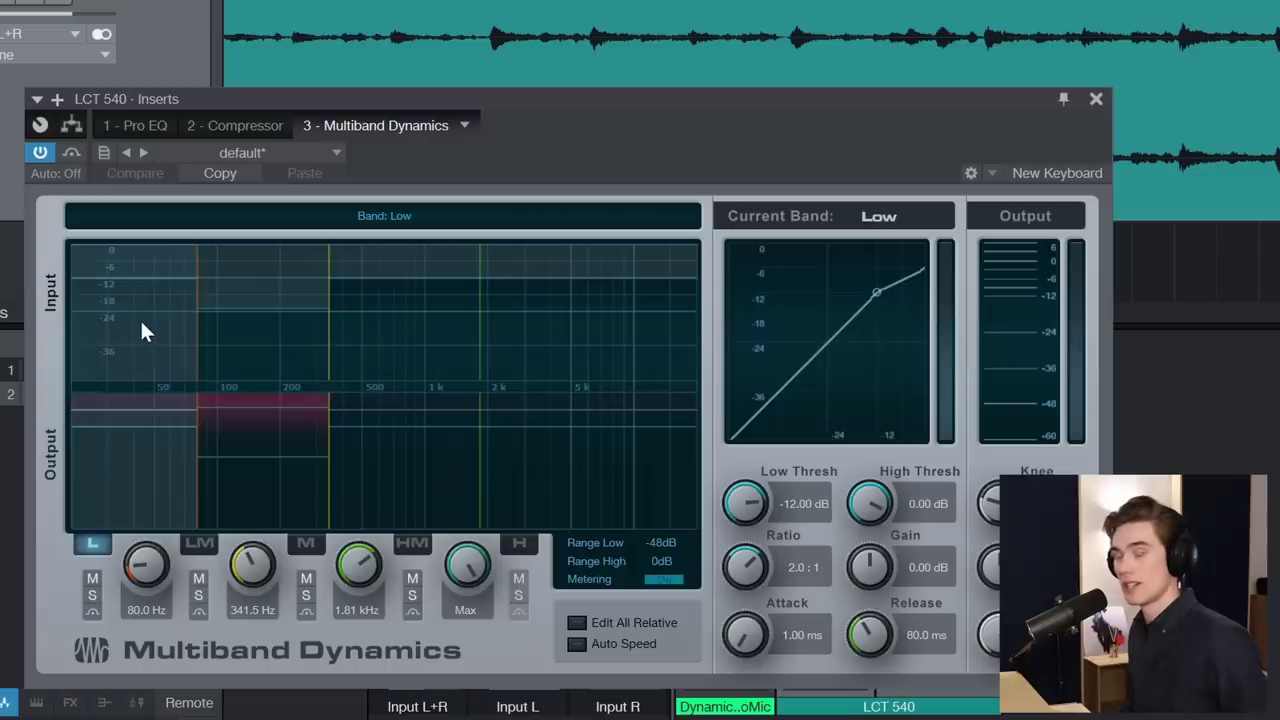
left_click(94, 595)
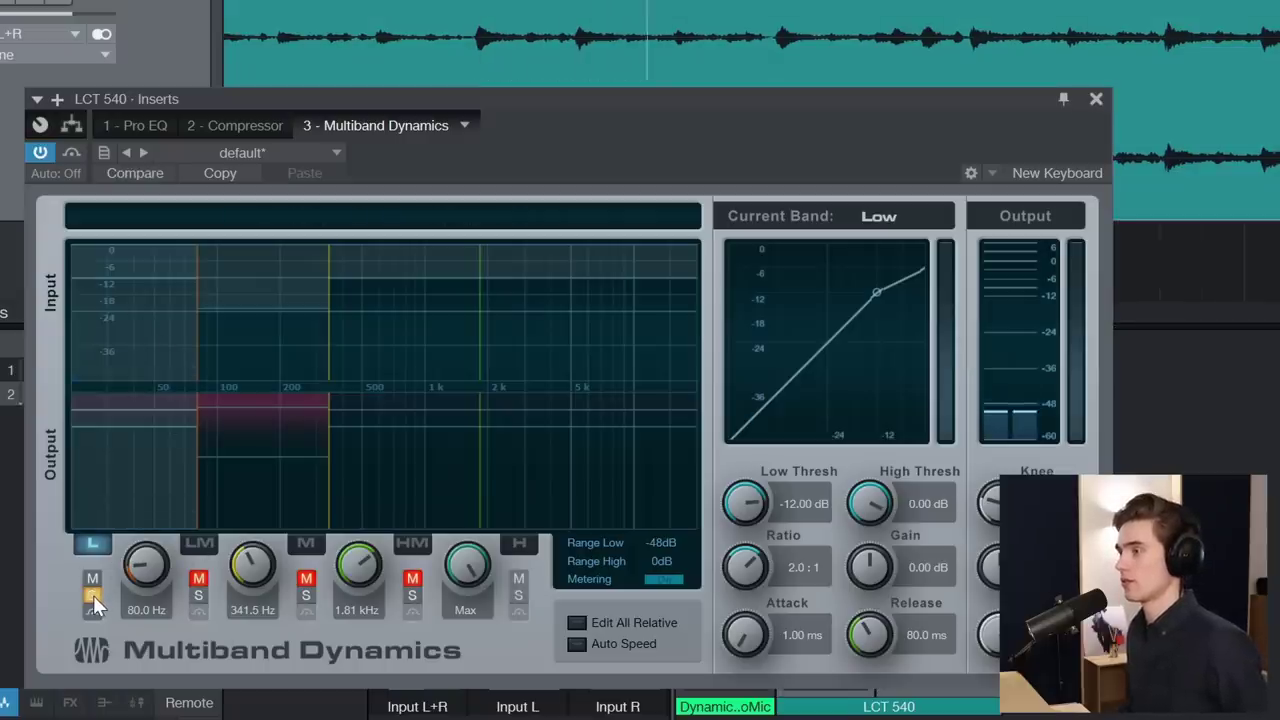
left_click(93, 595)
Solo the low-mid, mid and high-mid bands in turn, ending with solos cleared on the Low-Mid band
left_click(198, 595)
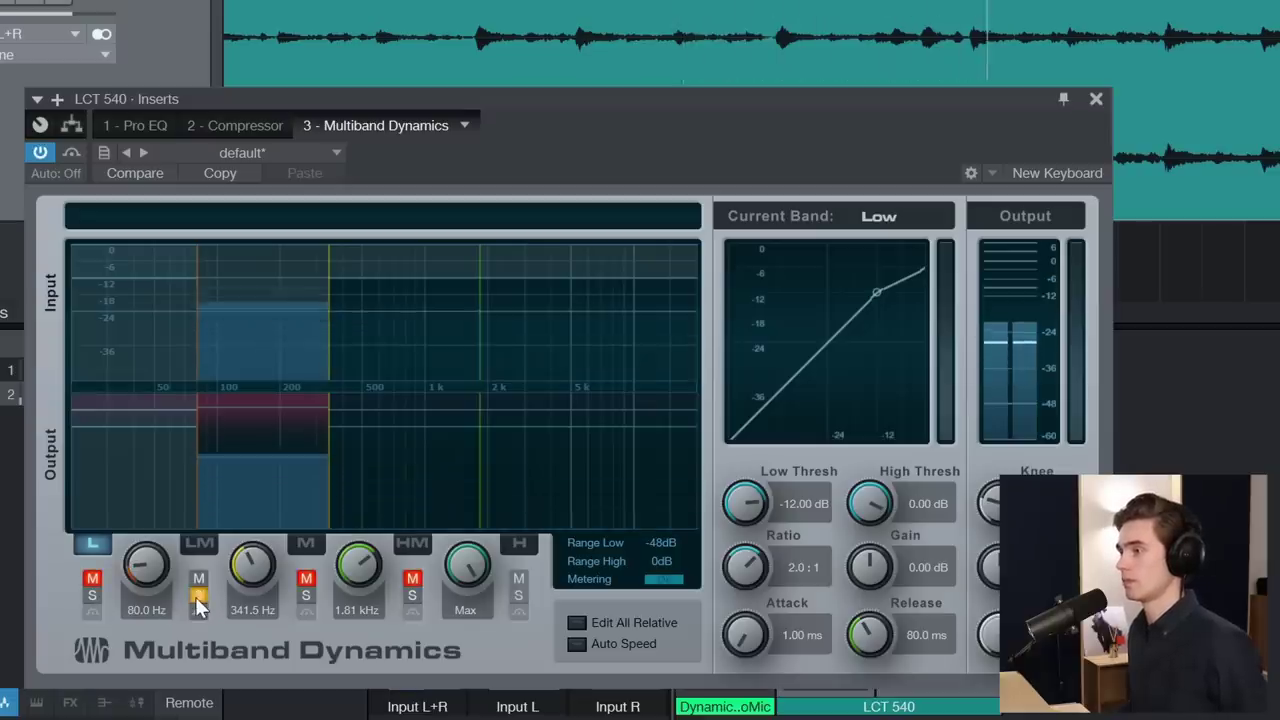
left_click(306, 595)
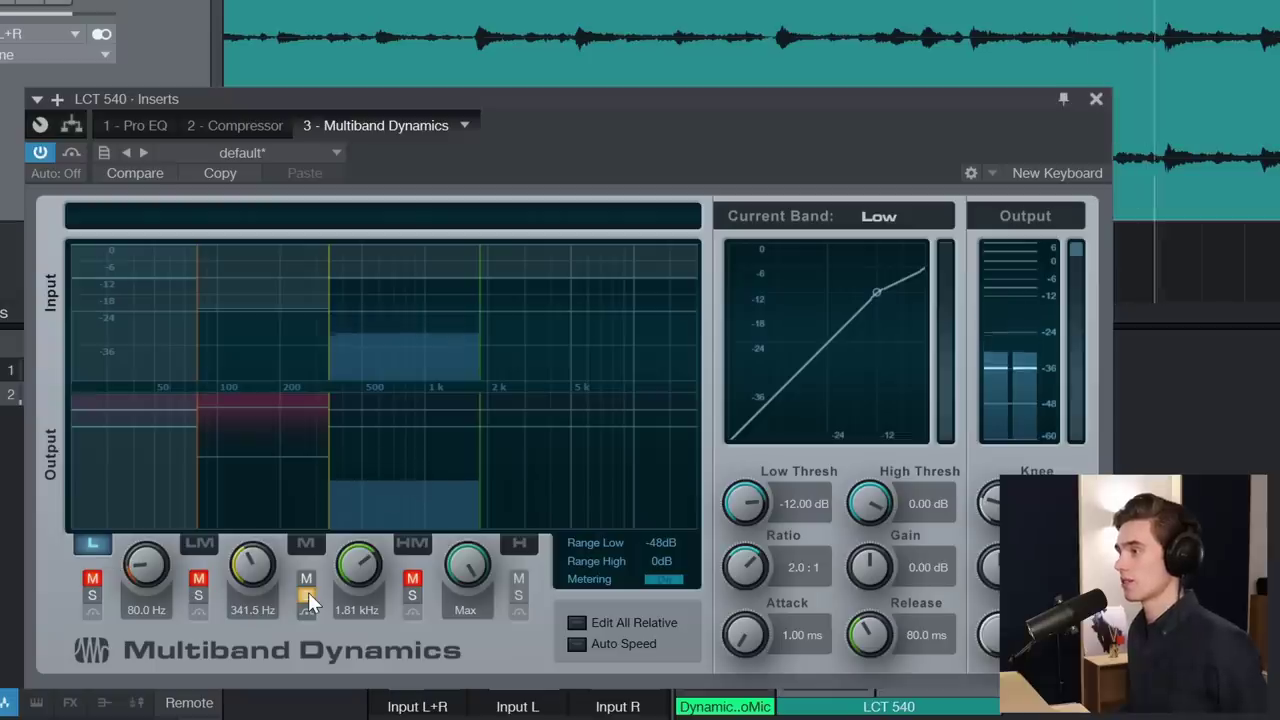
left_click(306, 595)
left_click(412, 596)
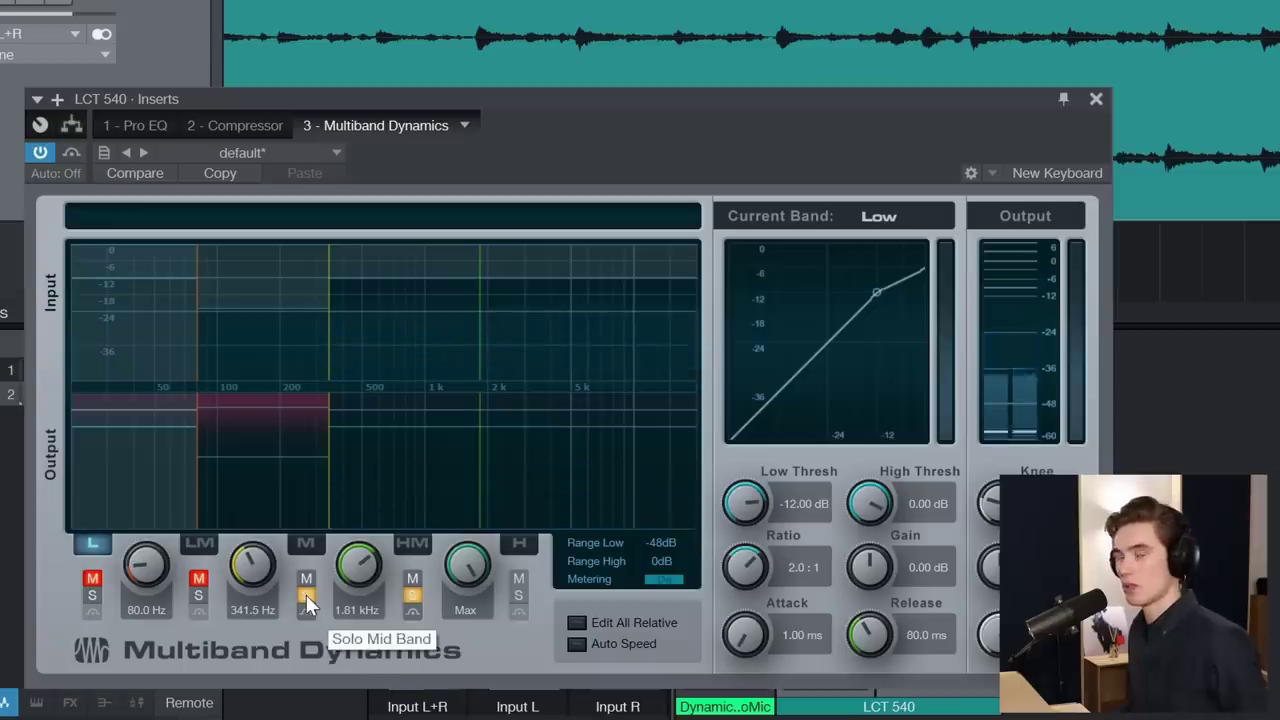
left_click(306, 596)
left_click(412, 597)
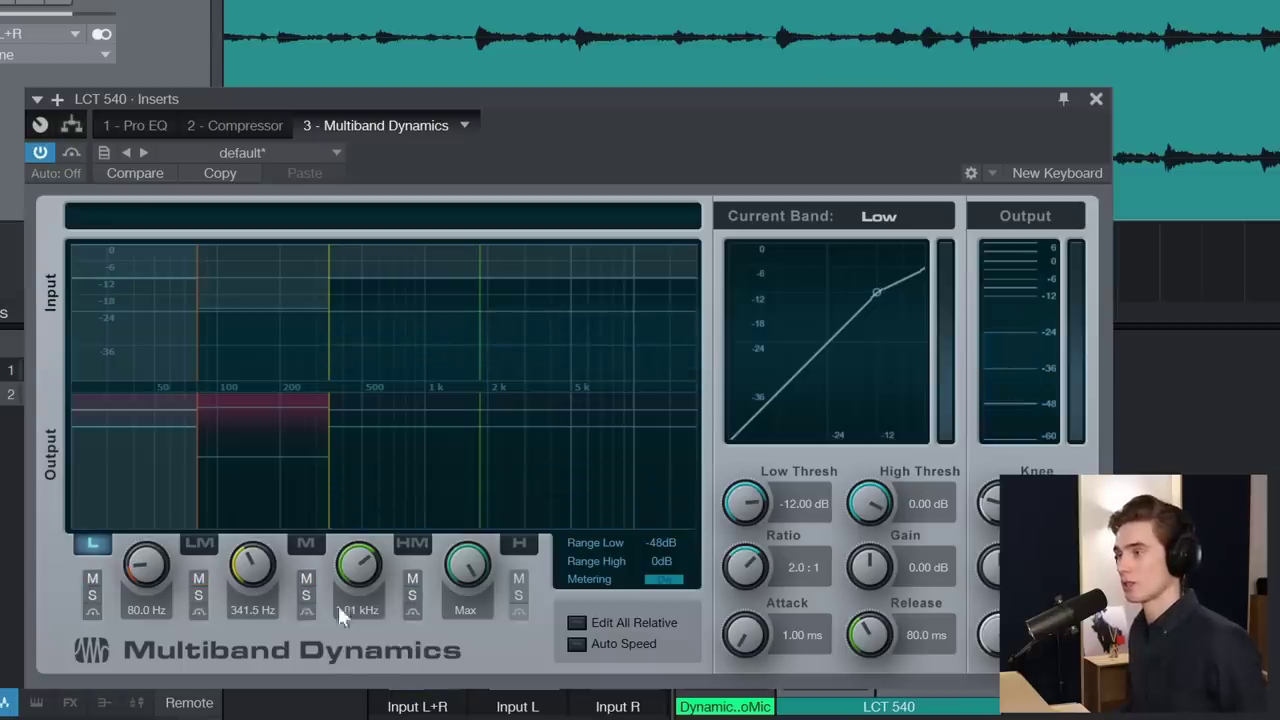
left_click(199, 596)
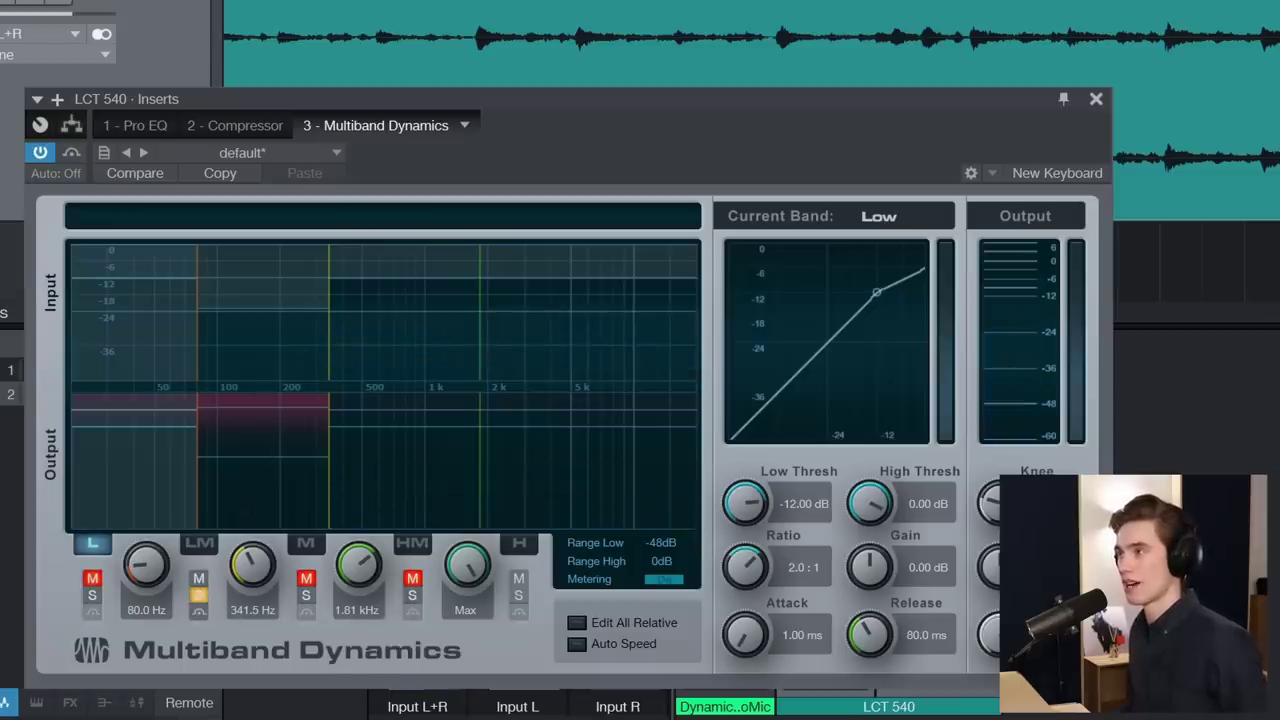
left_click(312, 395)
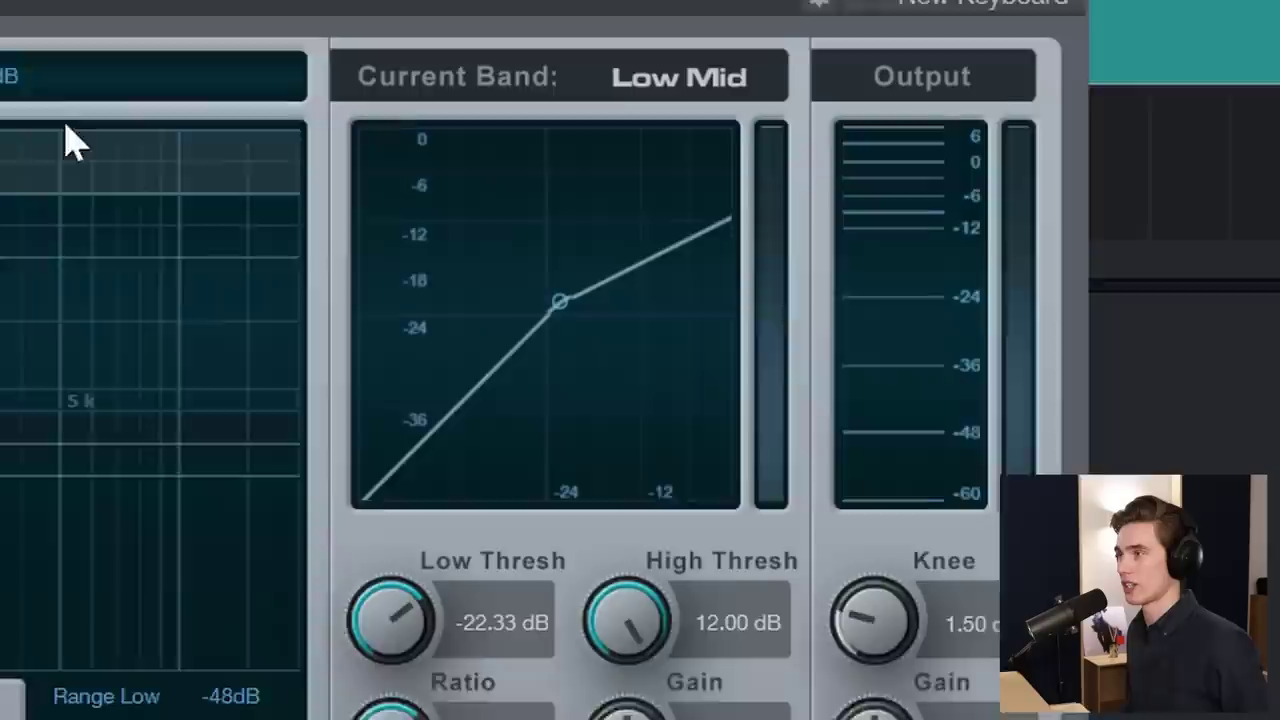
Play, stop and resume the guitar to hear the Low-Mid band compressing at 2.0:1
key("space")
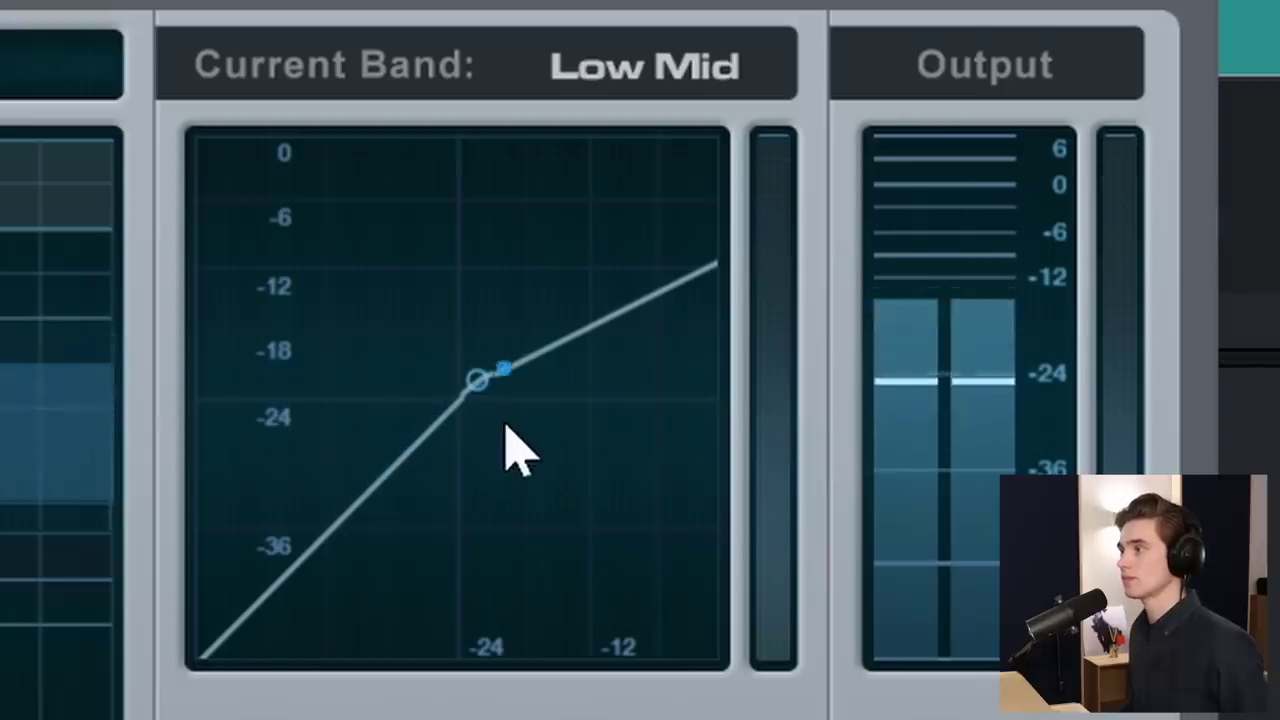
key("space")
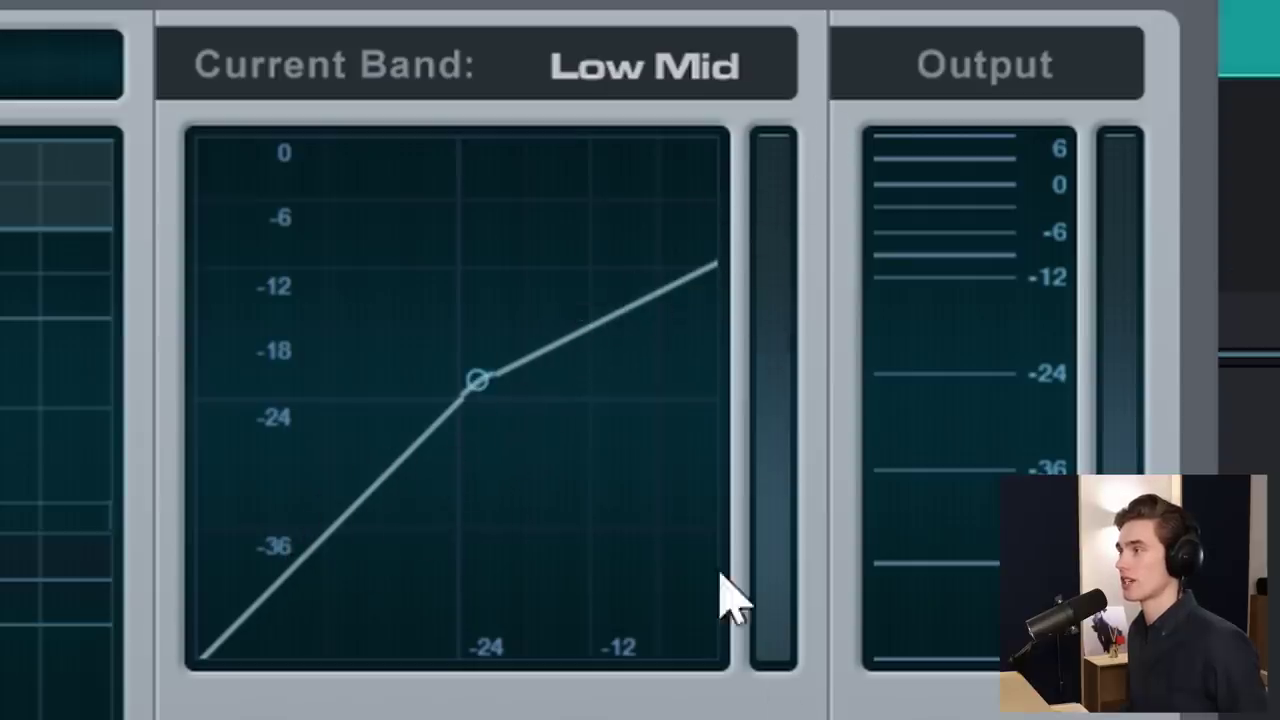
key("space")
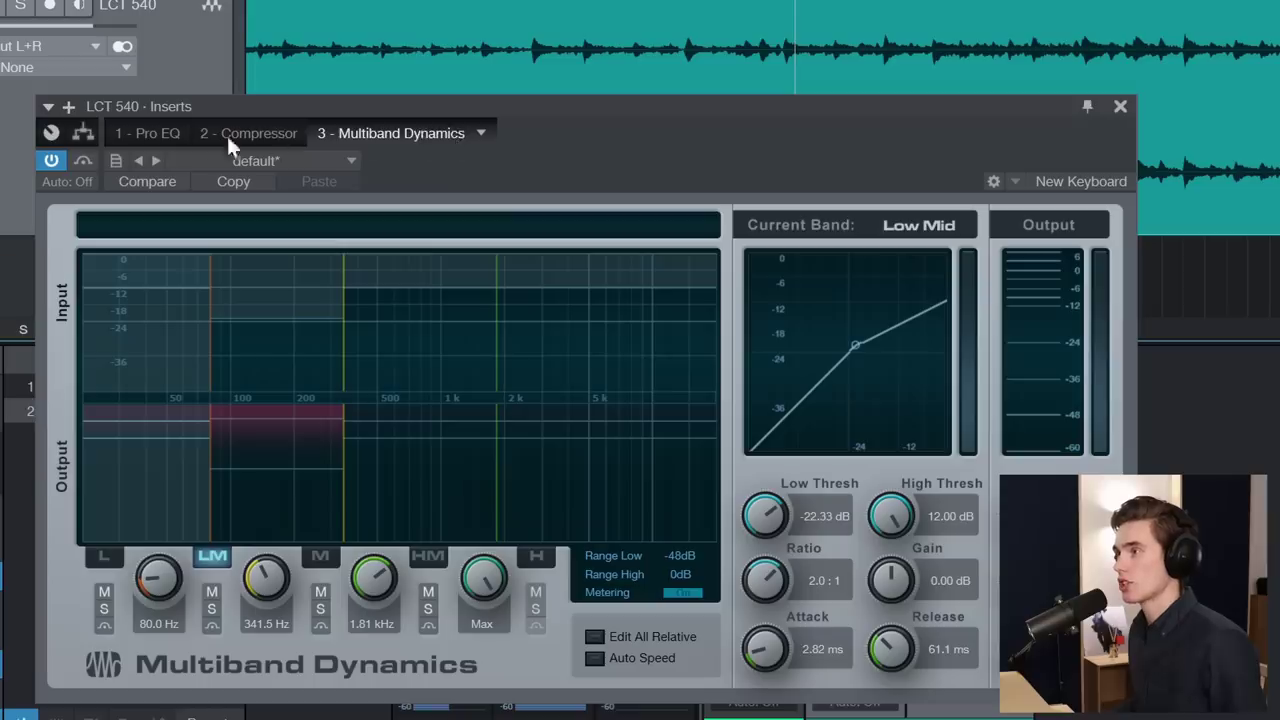
In the insert chain overview, toggle Compressor and Multiband Dynamics to compare, leaving only Pro EQ active
left_click(82, 134)
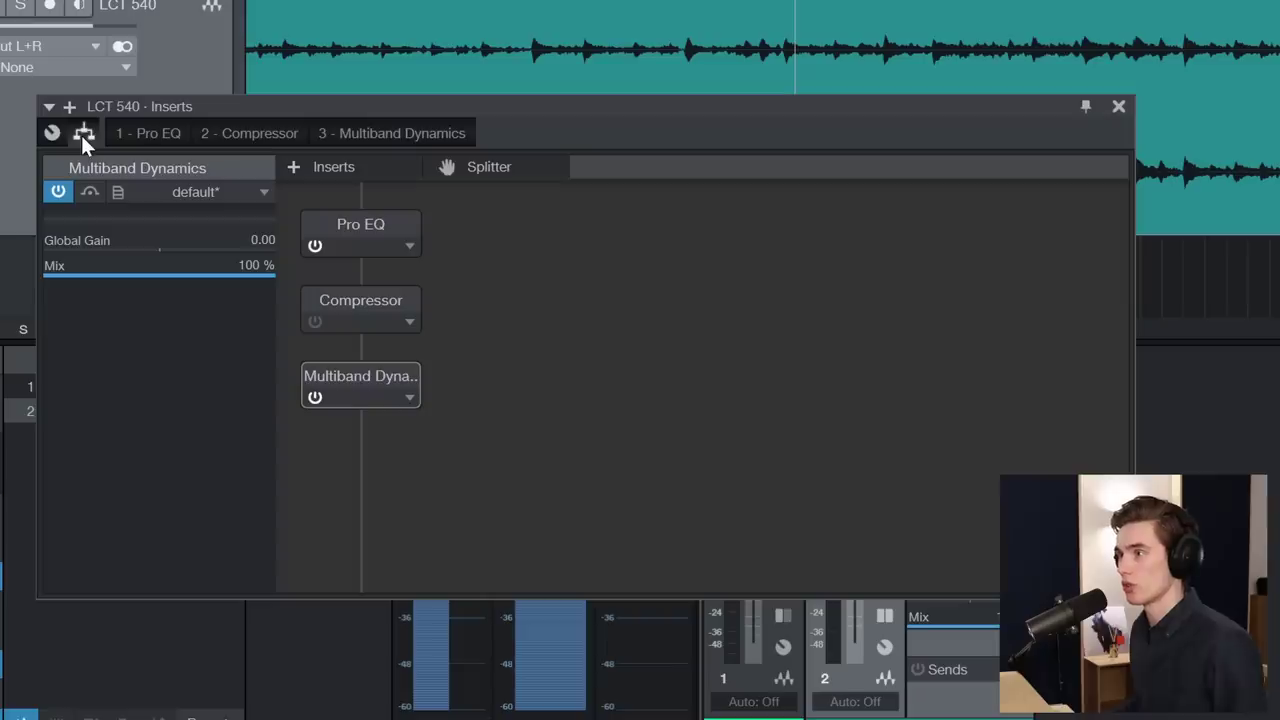
left_click(315, 398)
left_click(316, 319)
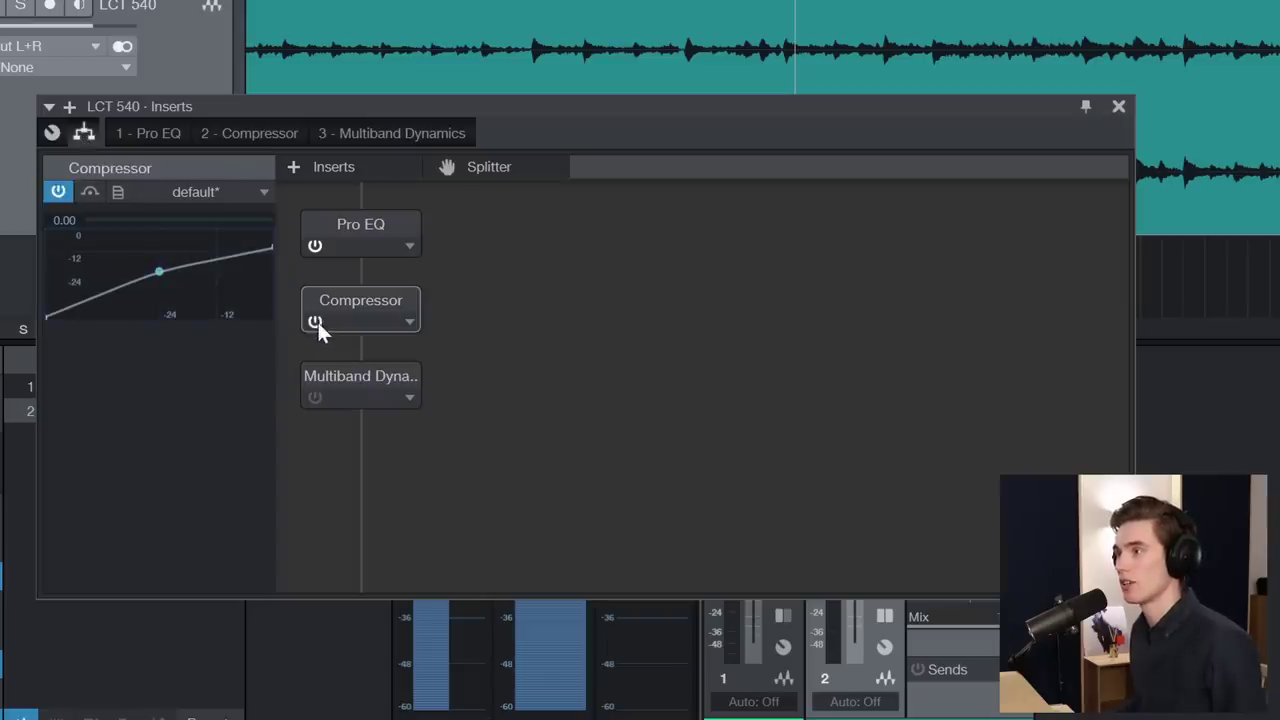
left_click(316, 319)
left_click(315, 396)
left_click(315, 396)
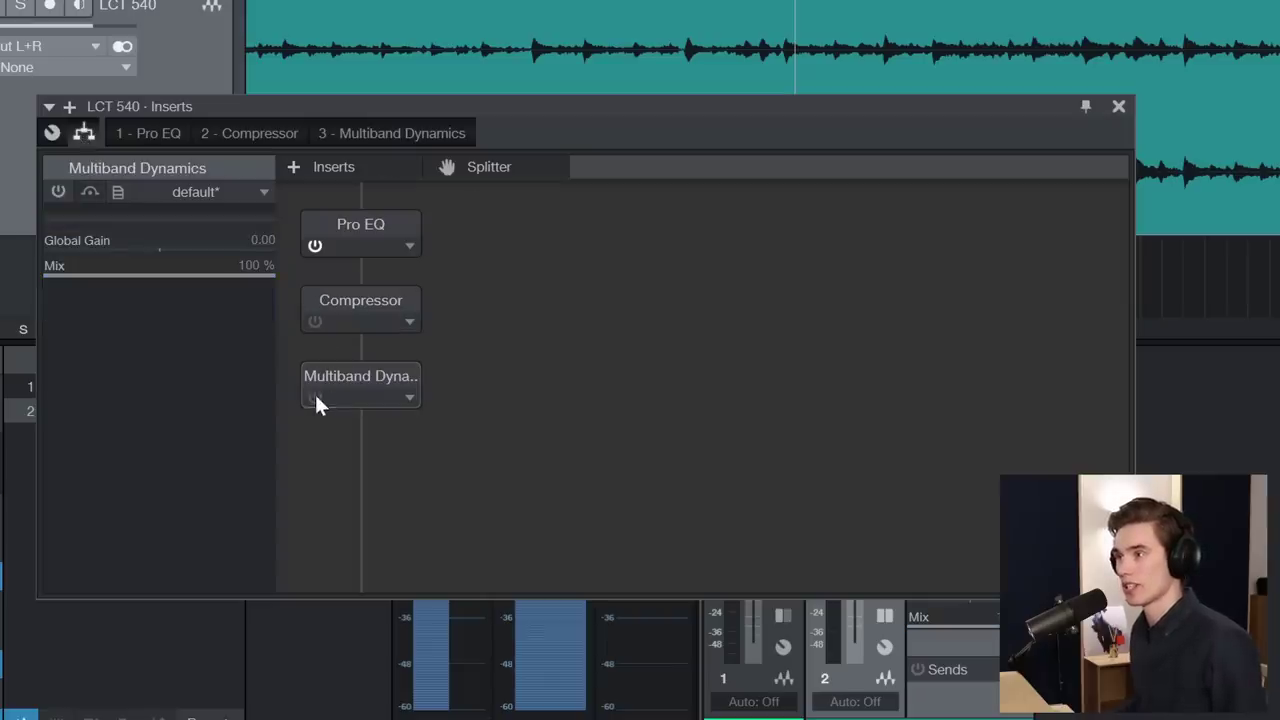
left_click(314, 320)
left_click(314, 320)
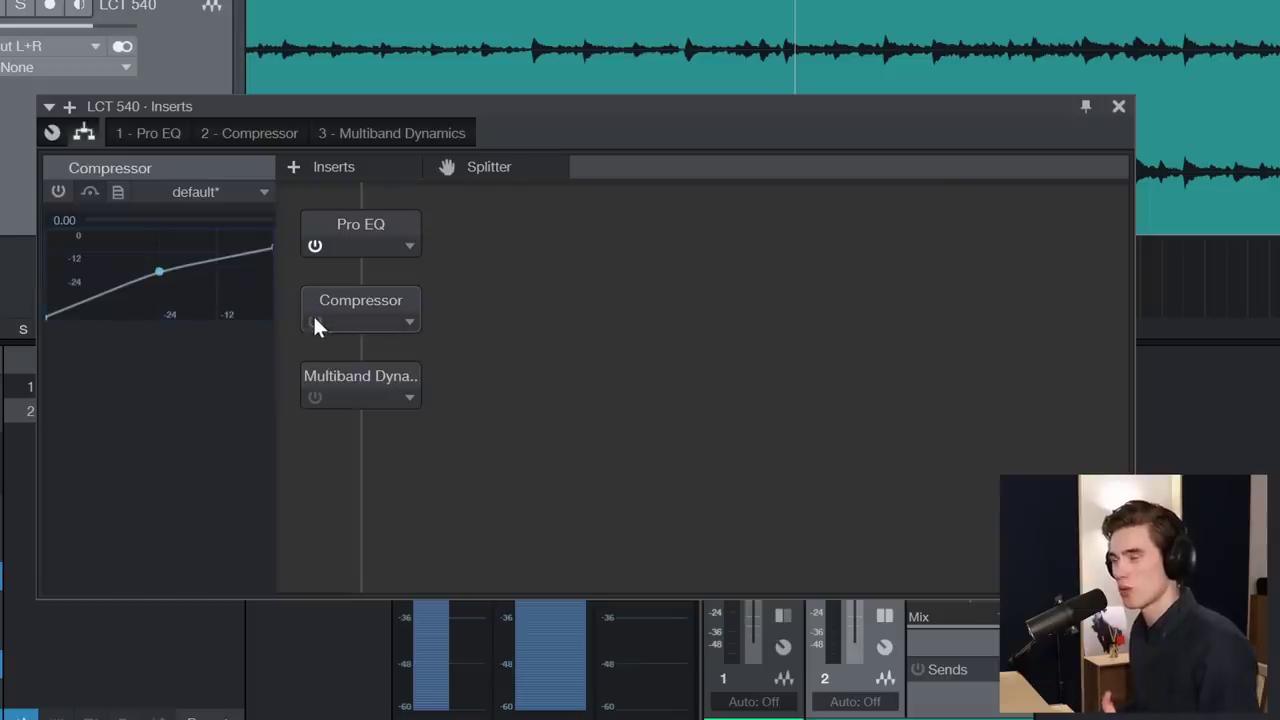
left_click(316, 397)
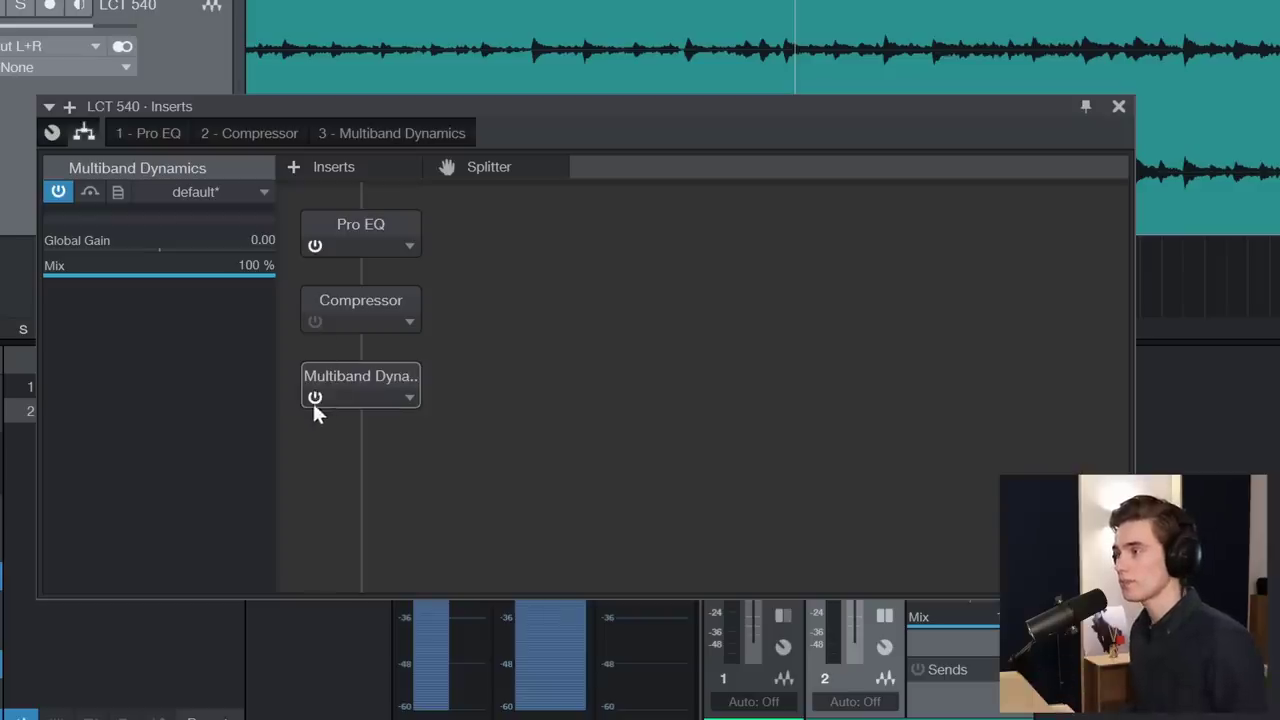
left_click(315, 397)
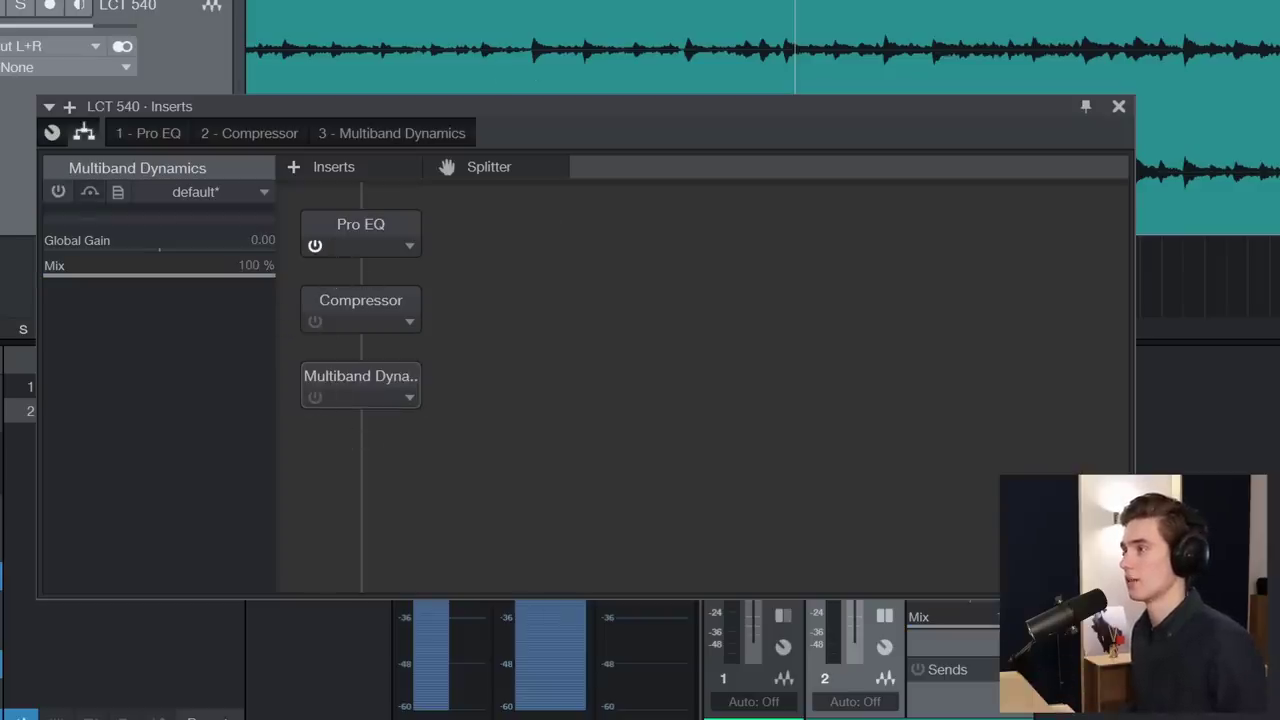
left_click(318, 308)
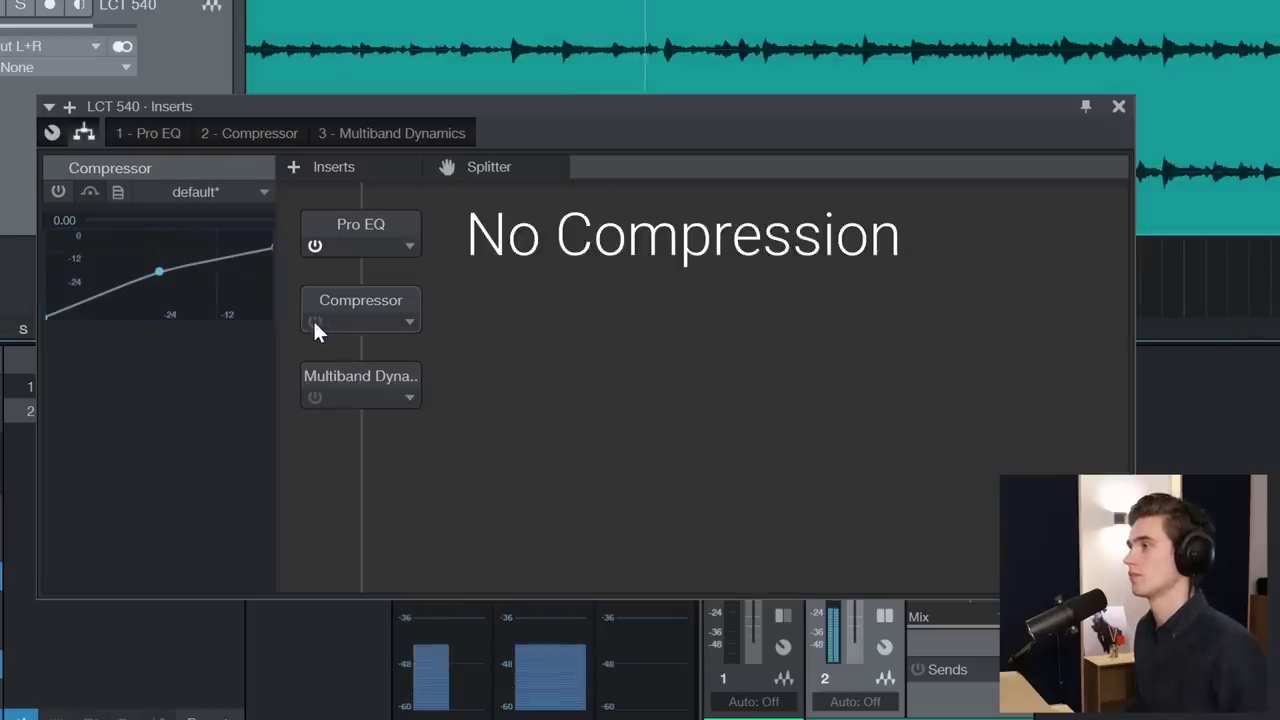
left_click(314, 322)
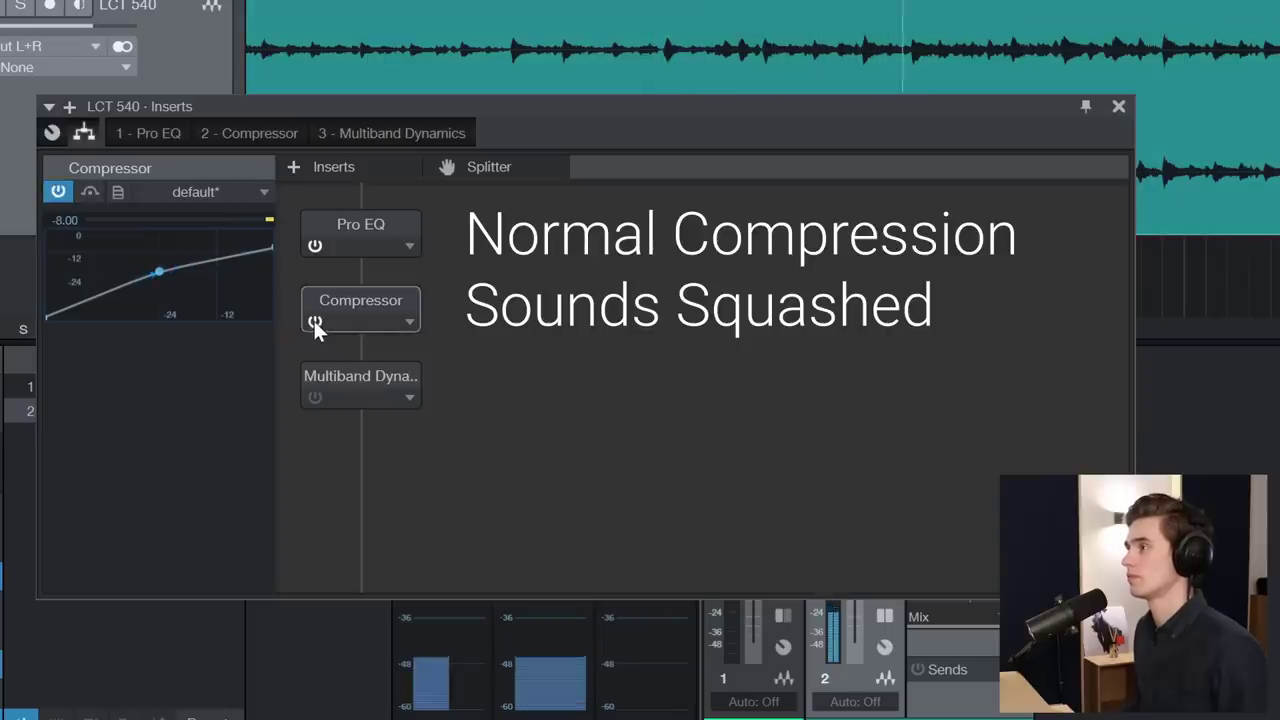
left_click(314, 322)
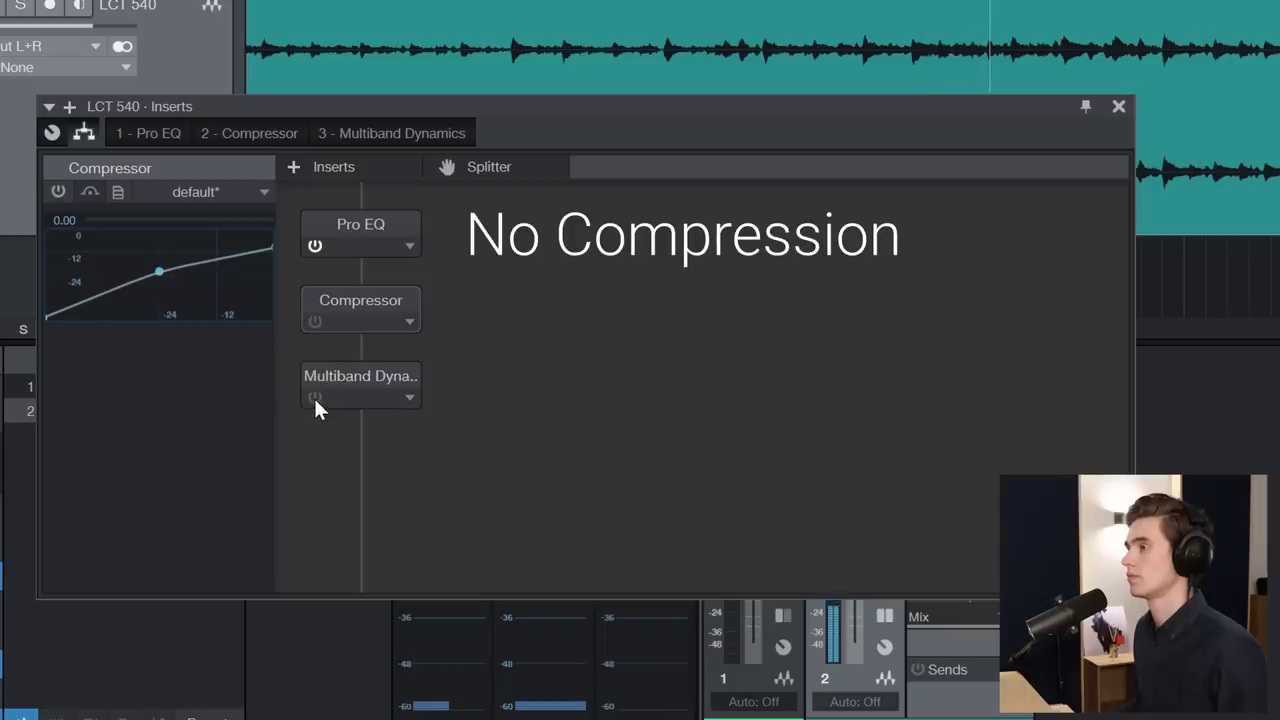
left_click(314, 397)
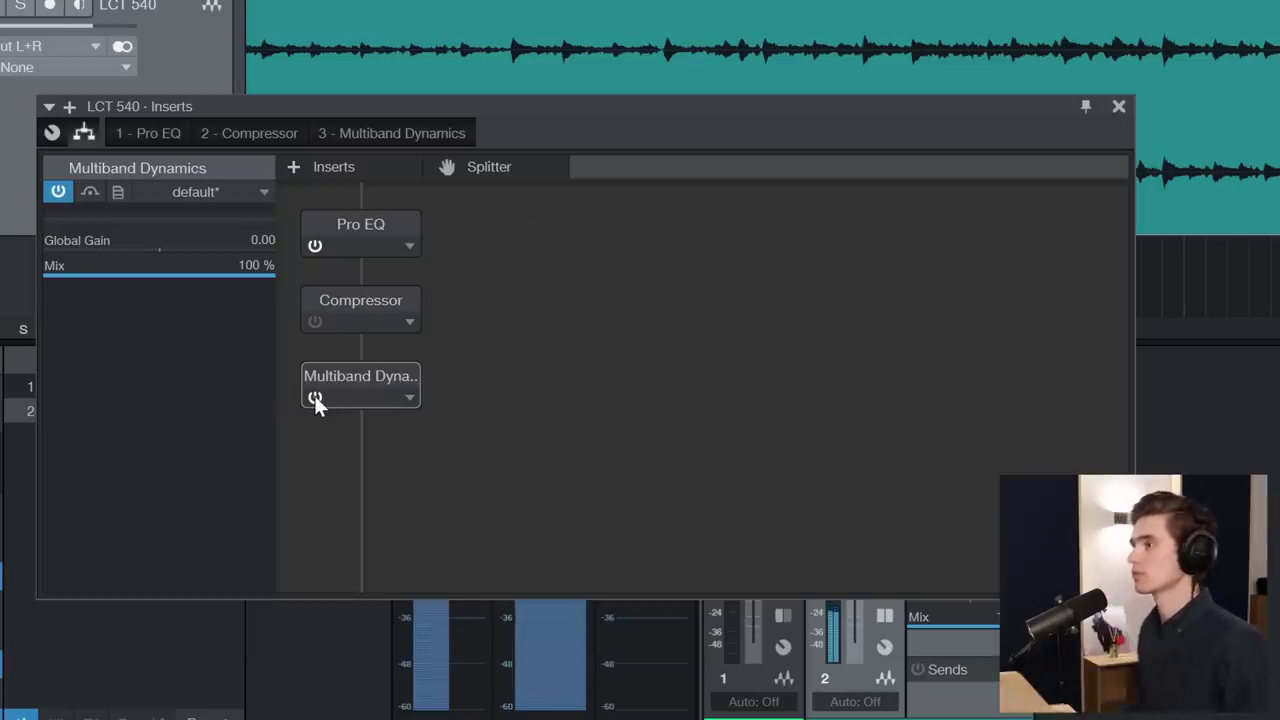
left_click(380, 130)
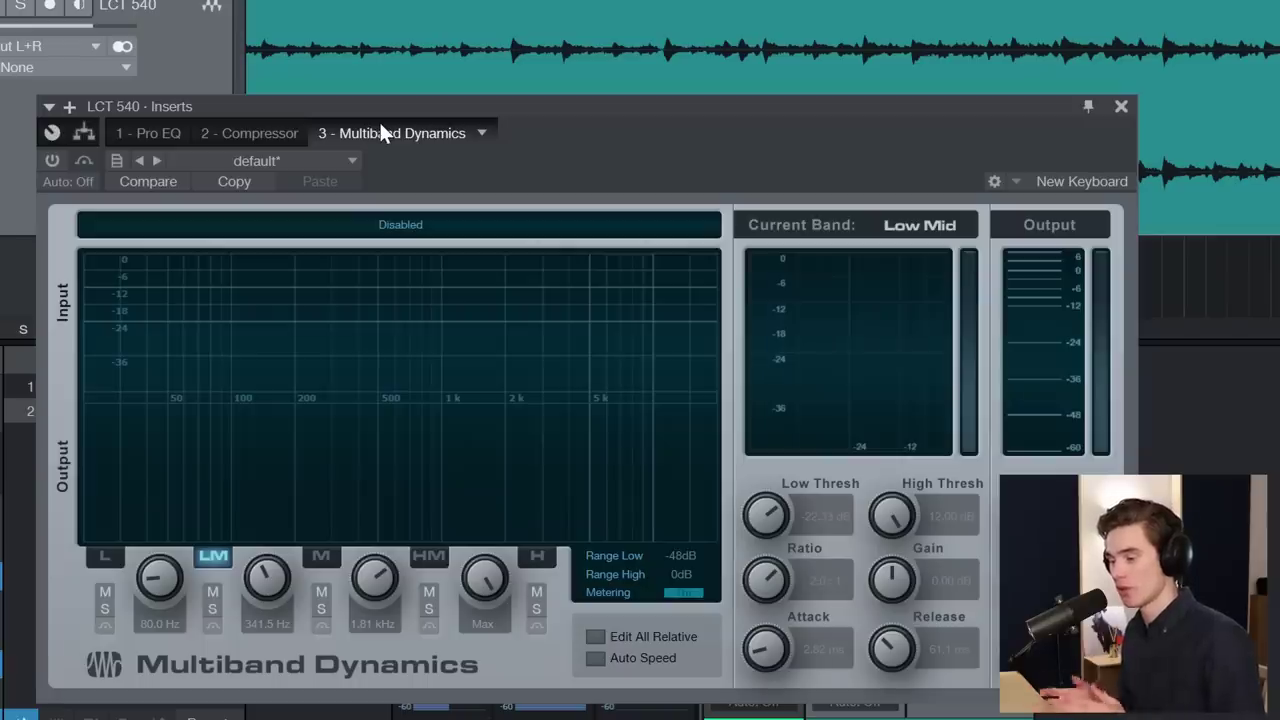